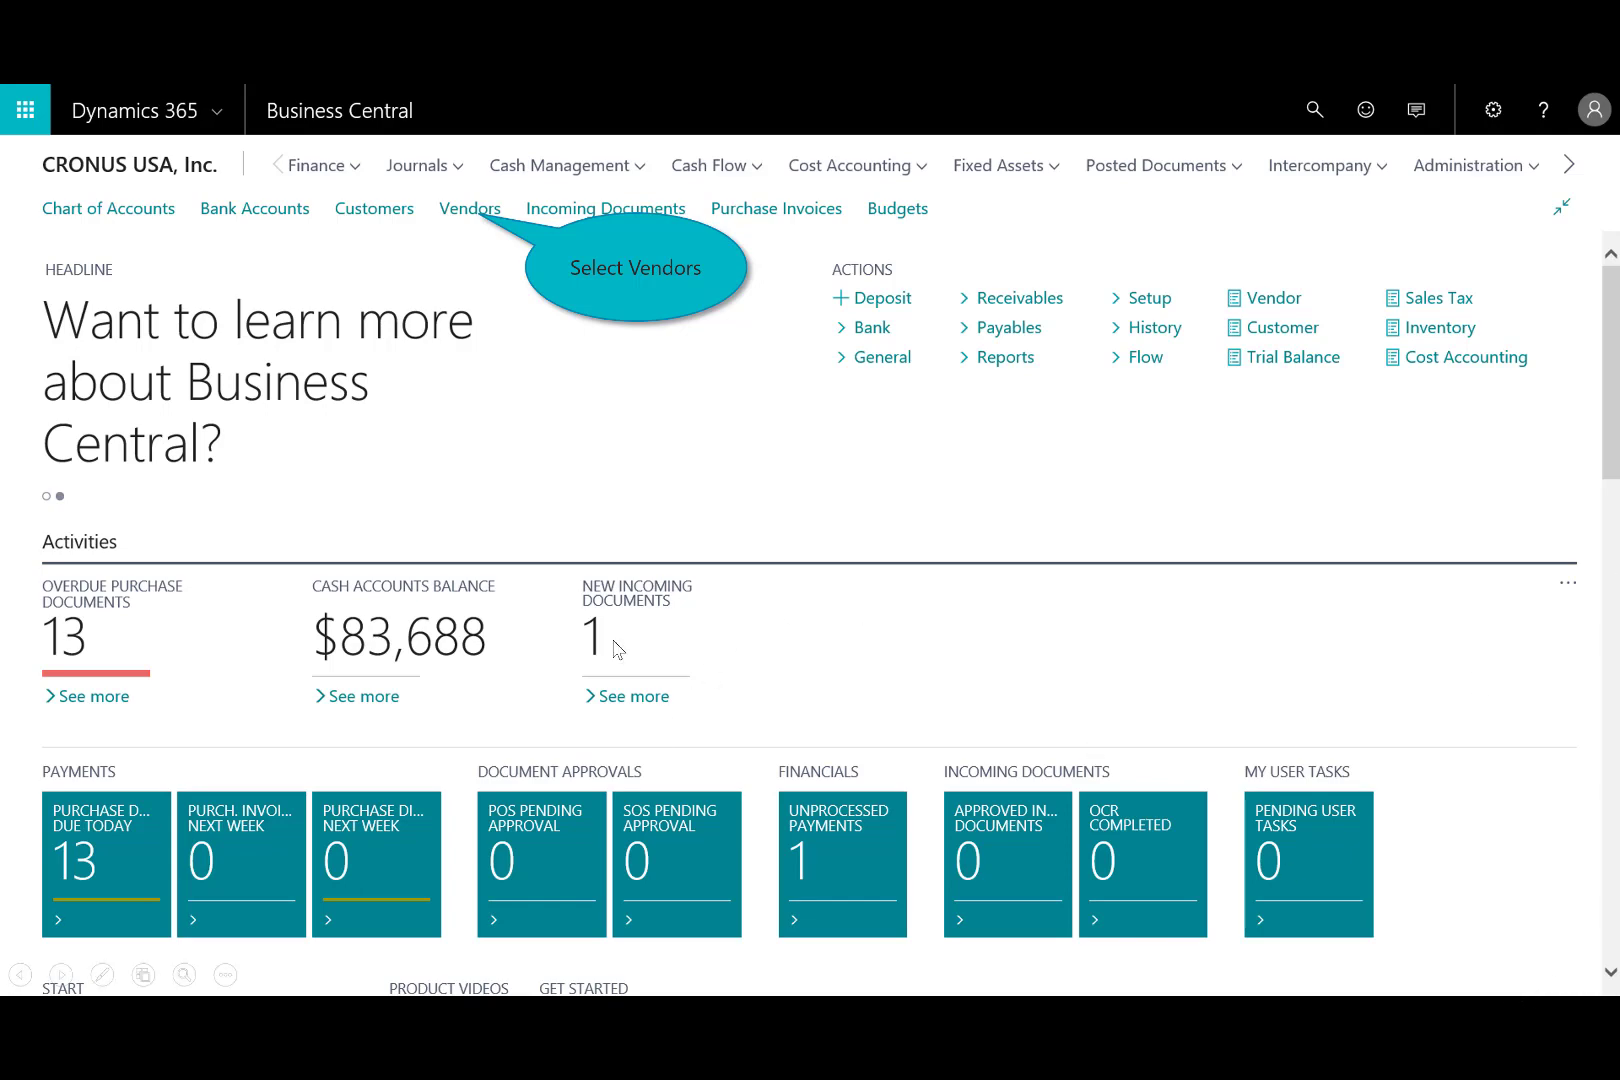
- Open the Fabrikam, Inc. vendor card from the Vendors list
left_click(469, 215)
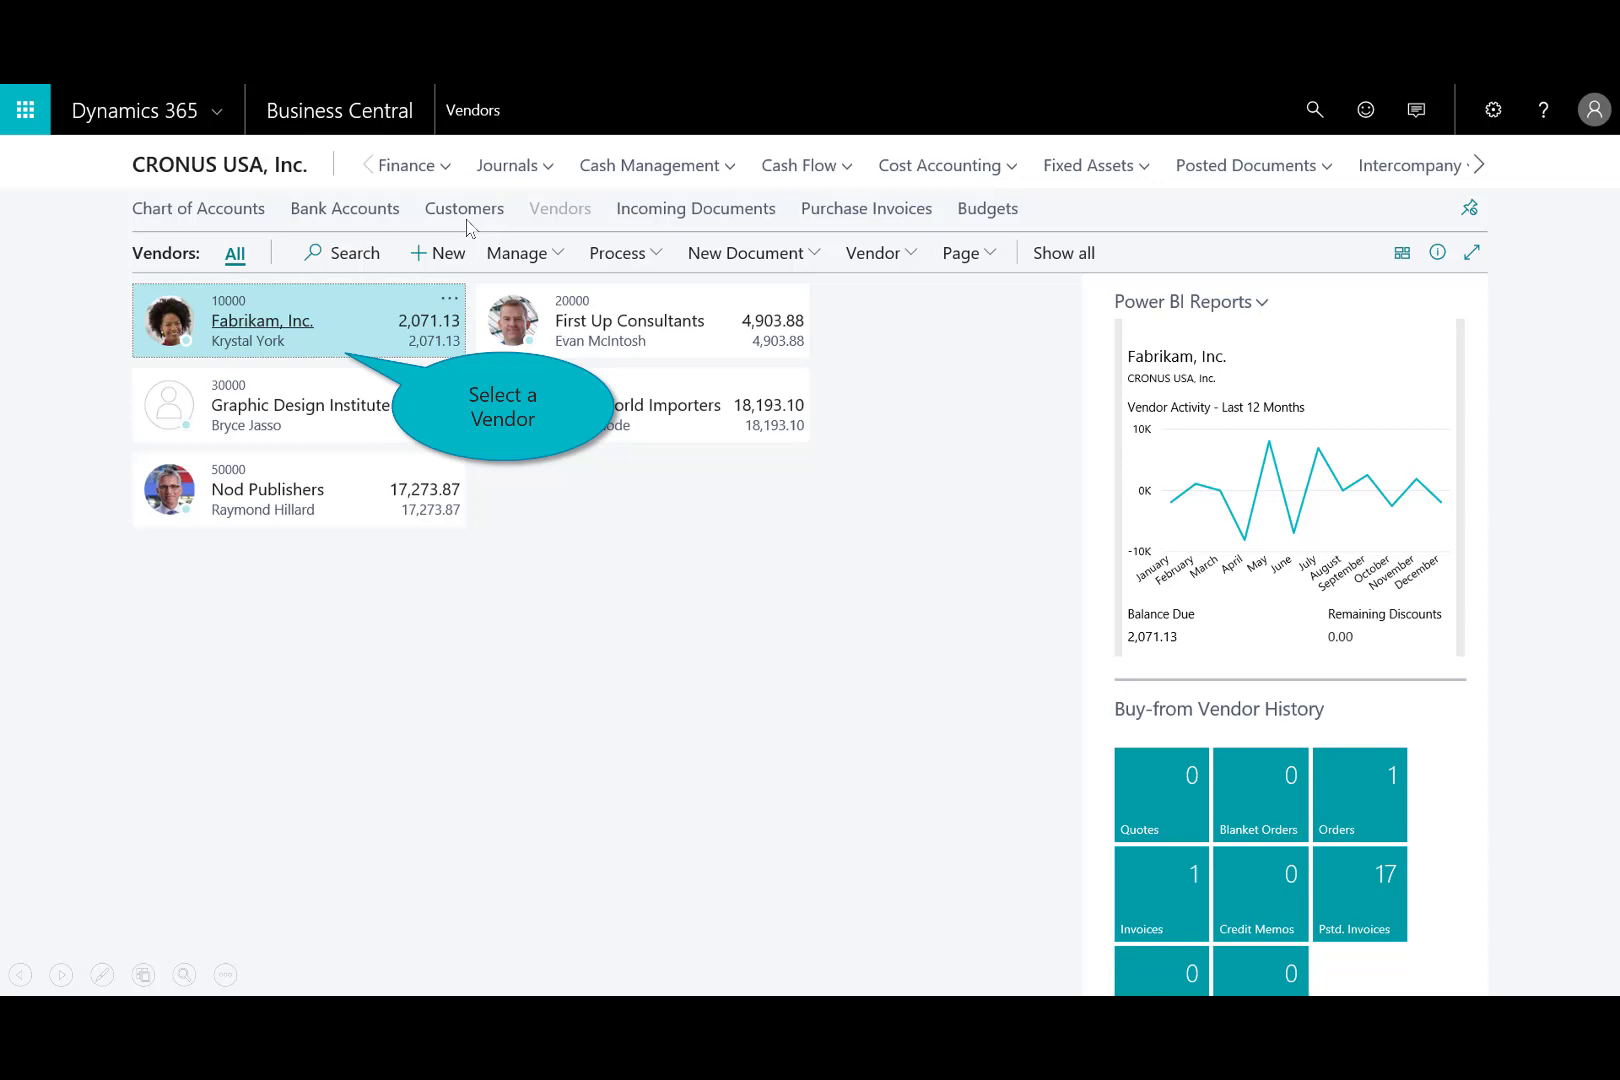
left_click(373, 321)
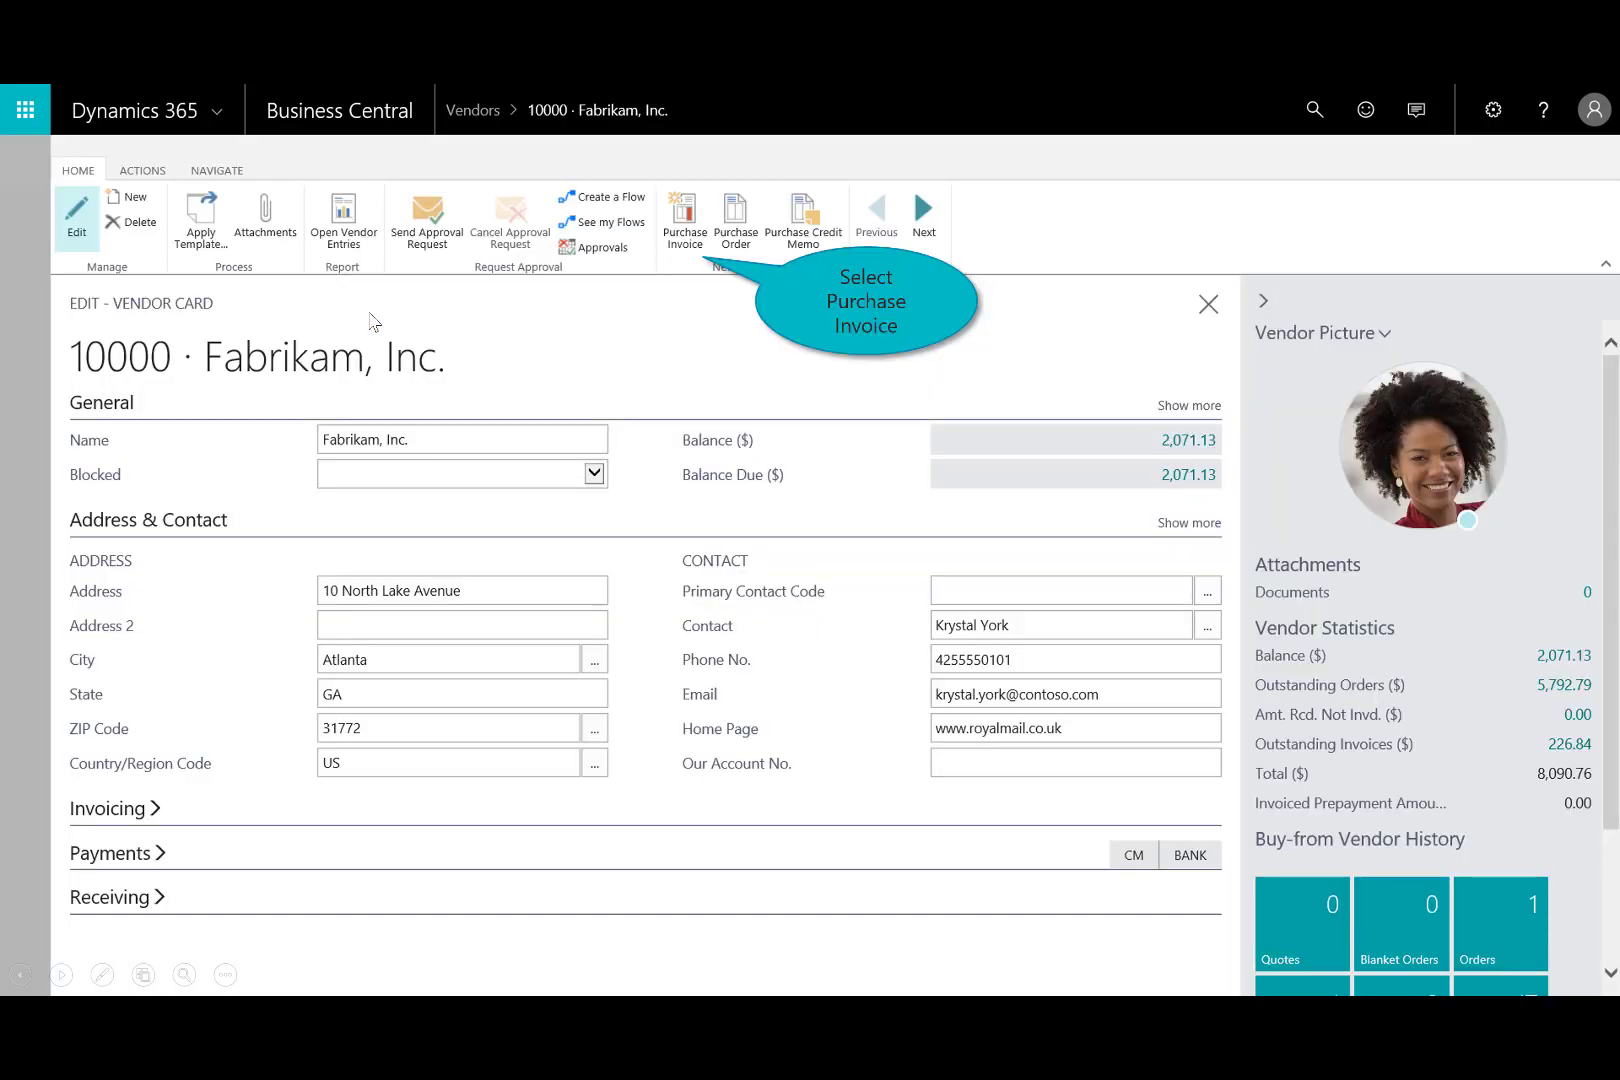
- Create a Fabrikam purchase invoice 102446 for 20 LONDON Swivel Chairs
left_click(691, 245)
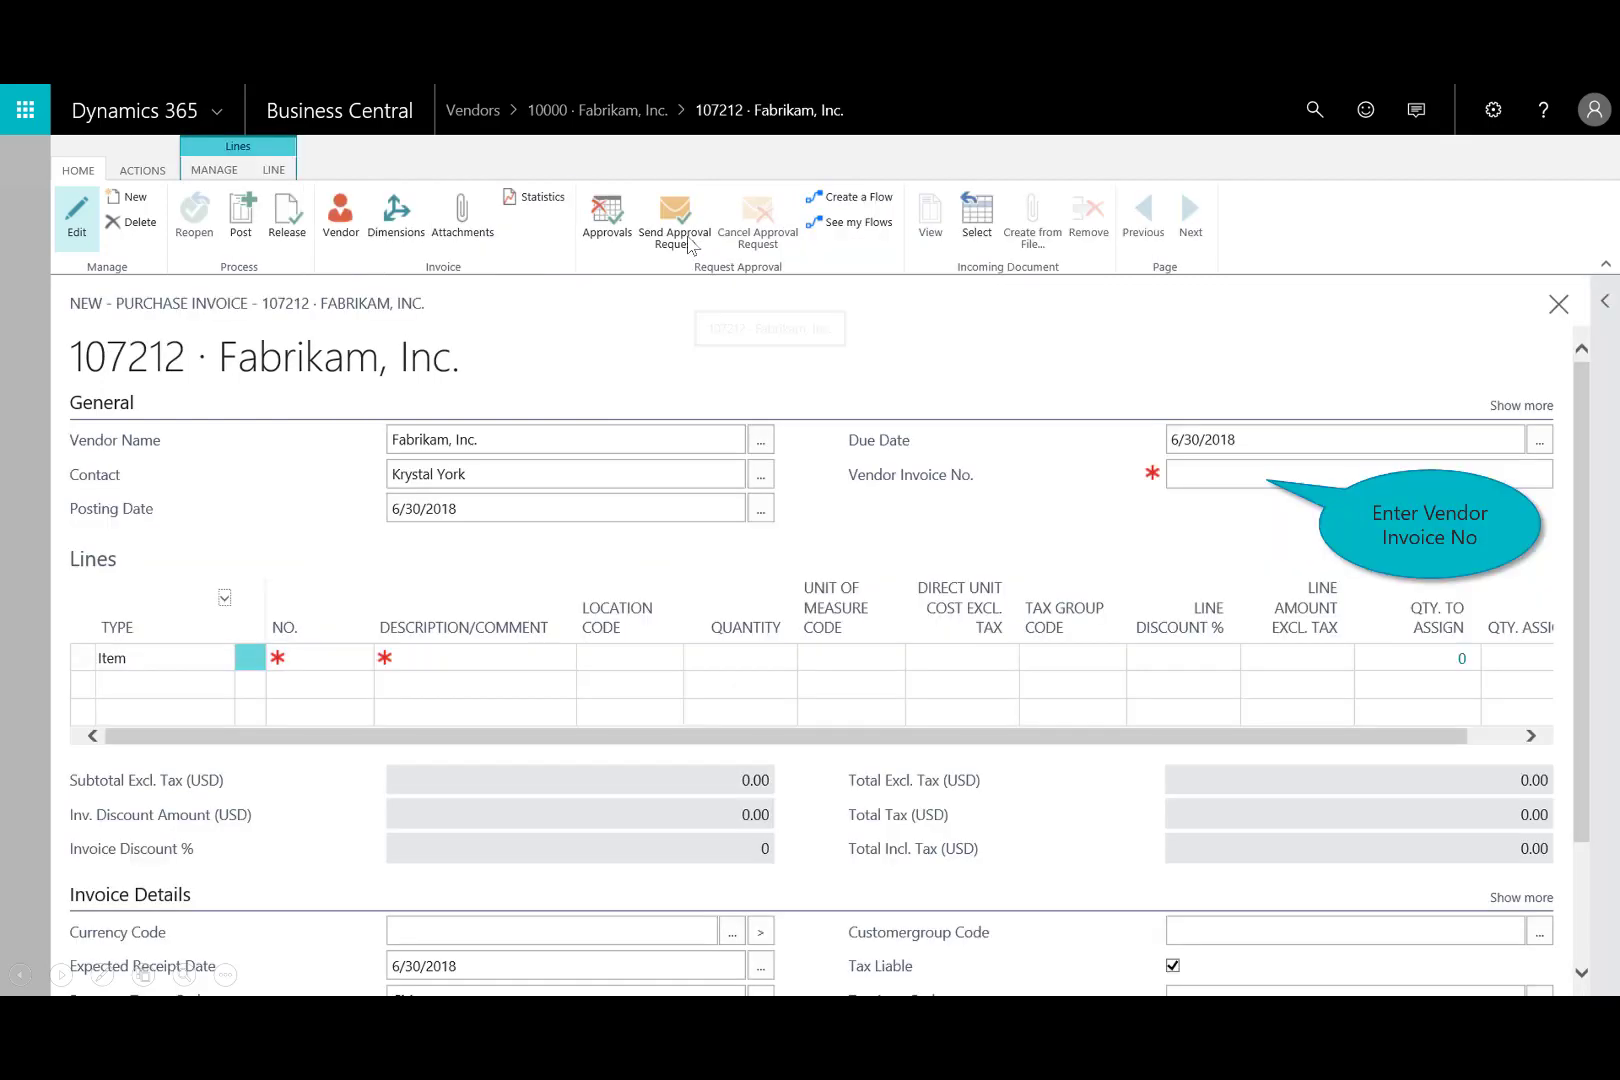
left_click(1199, 483)
type("102446")
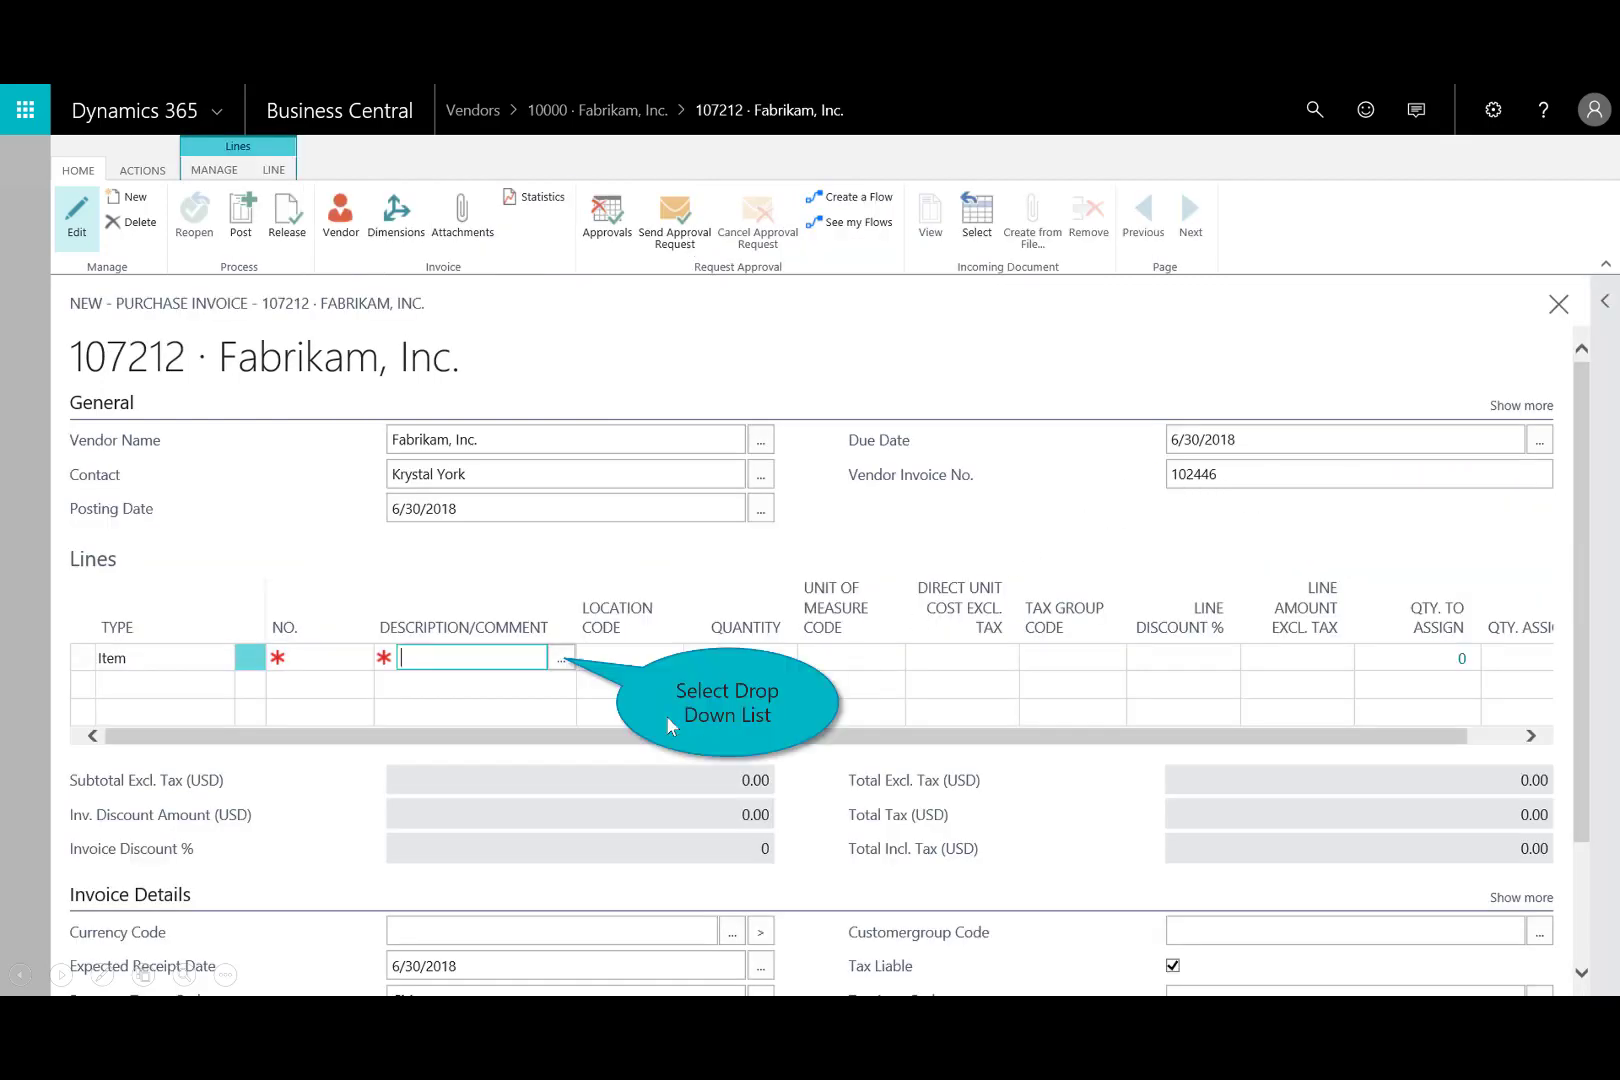
left_click(561, 659)
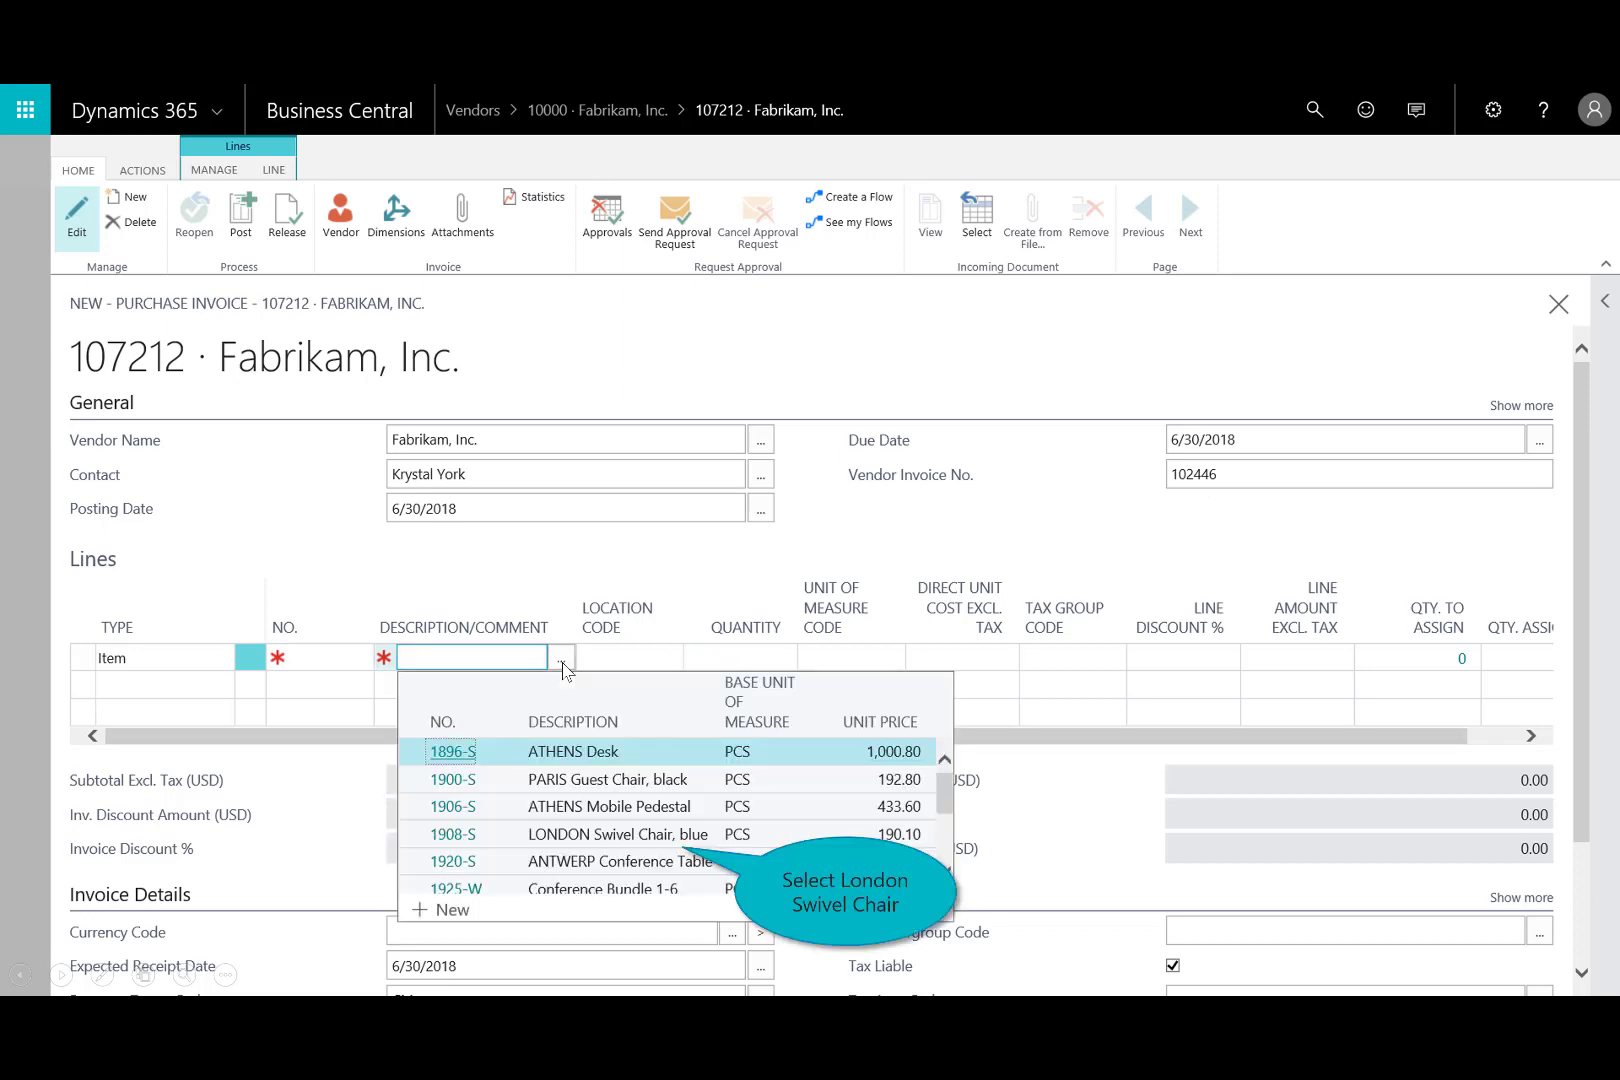
left_click(621, 841)
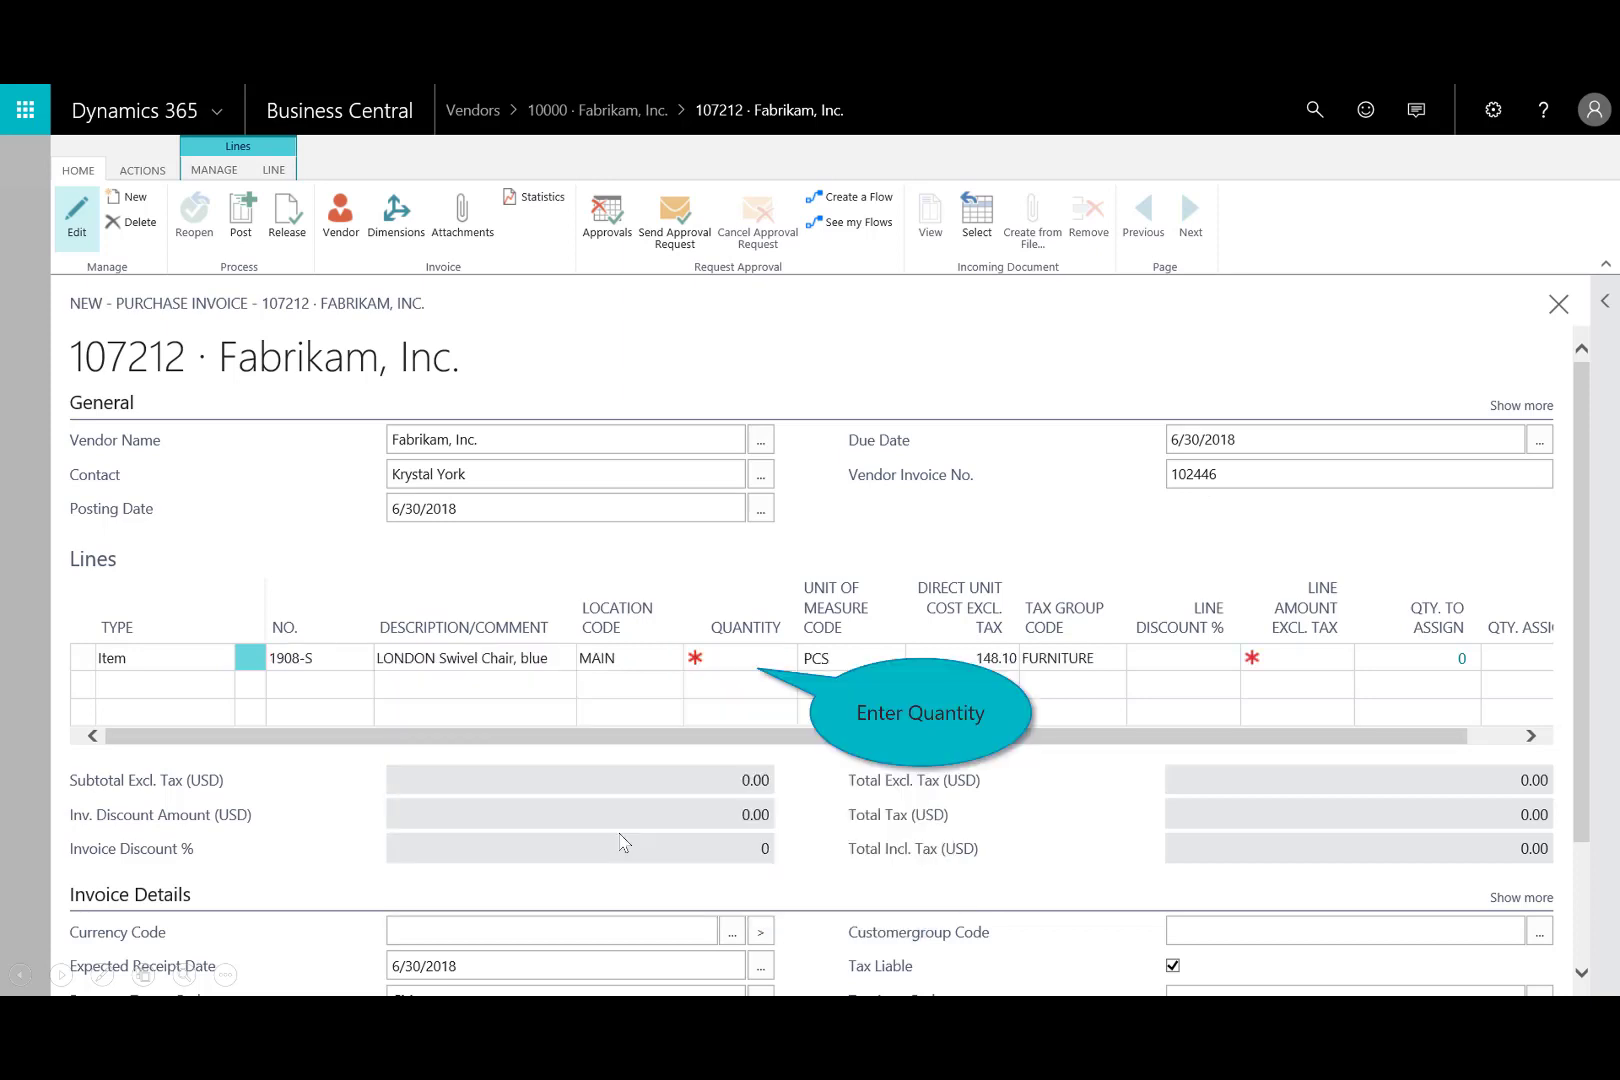
left_click(746, 659)
type("20")
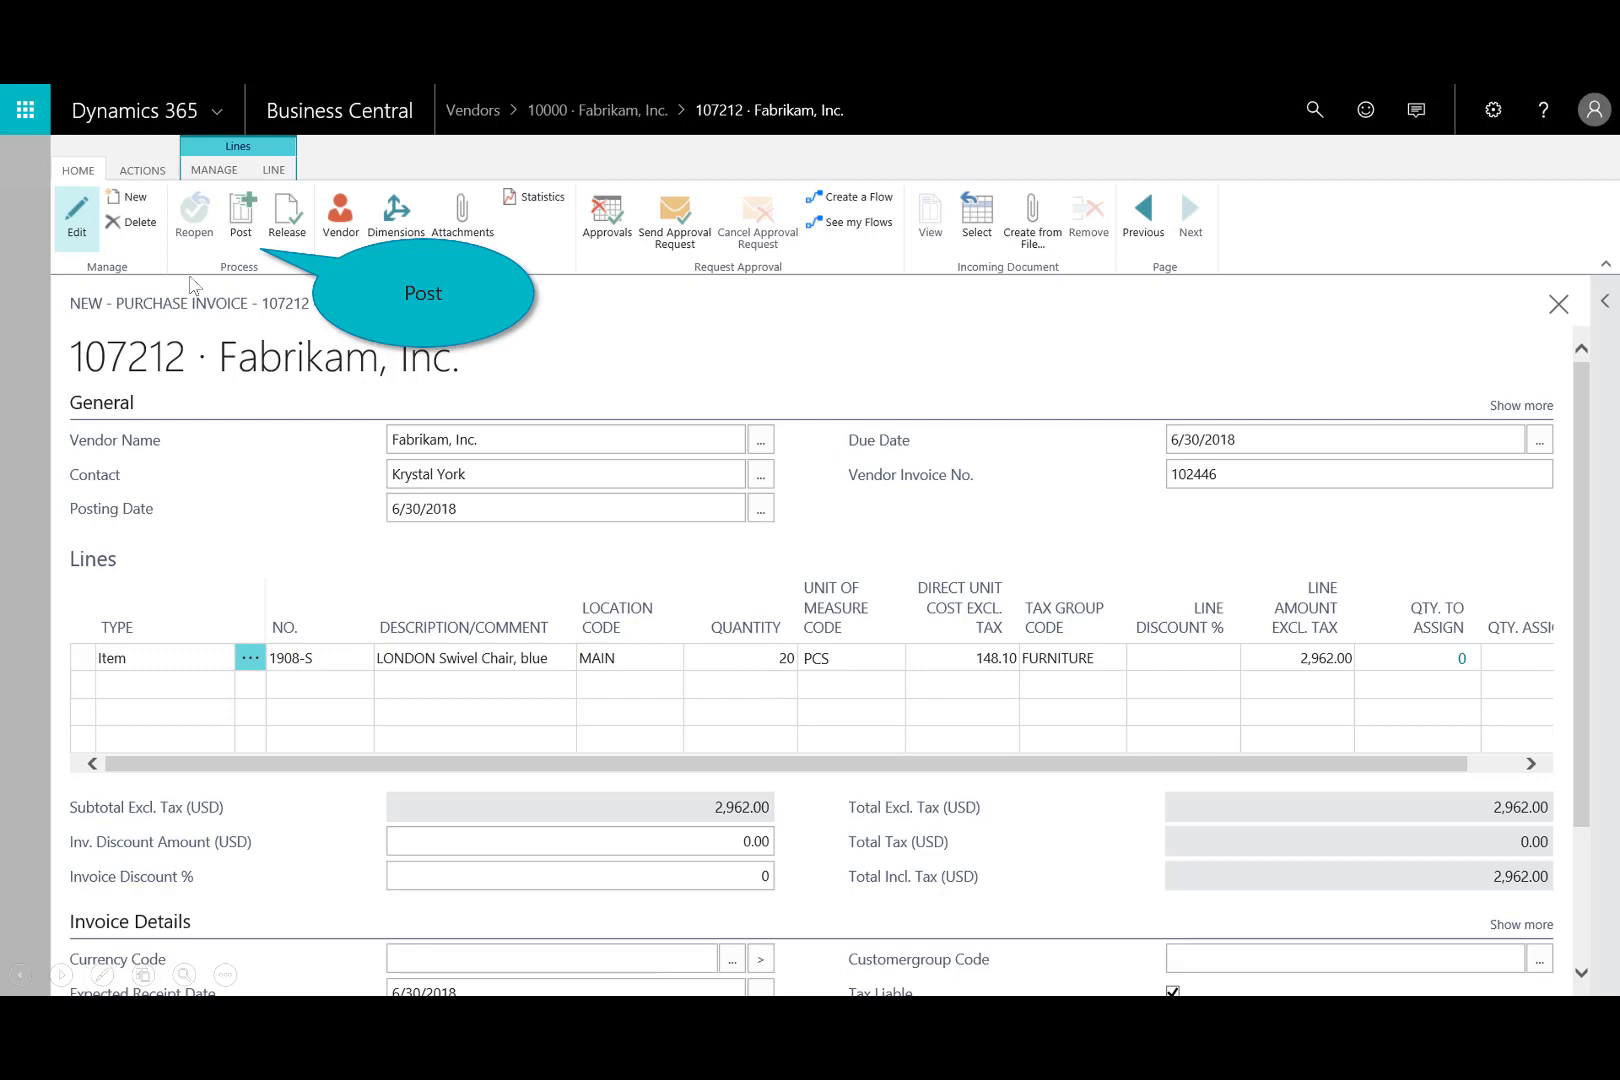
- Post the invoice as 108209 and preview its printout
left_click(241, 223)
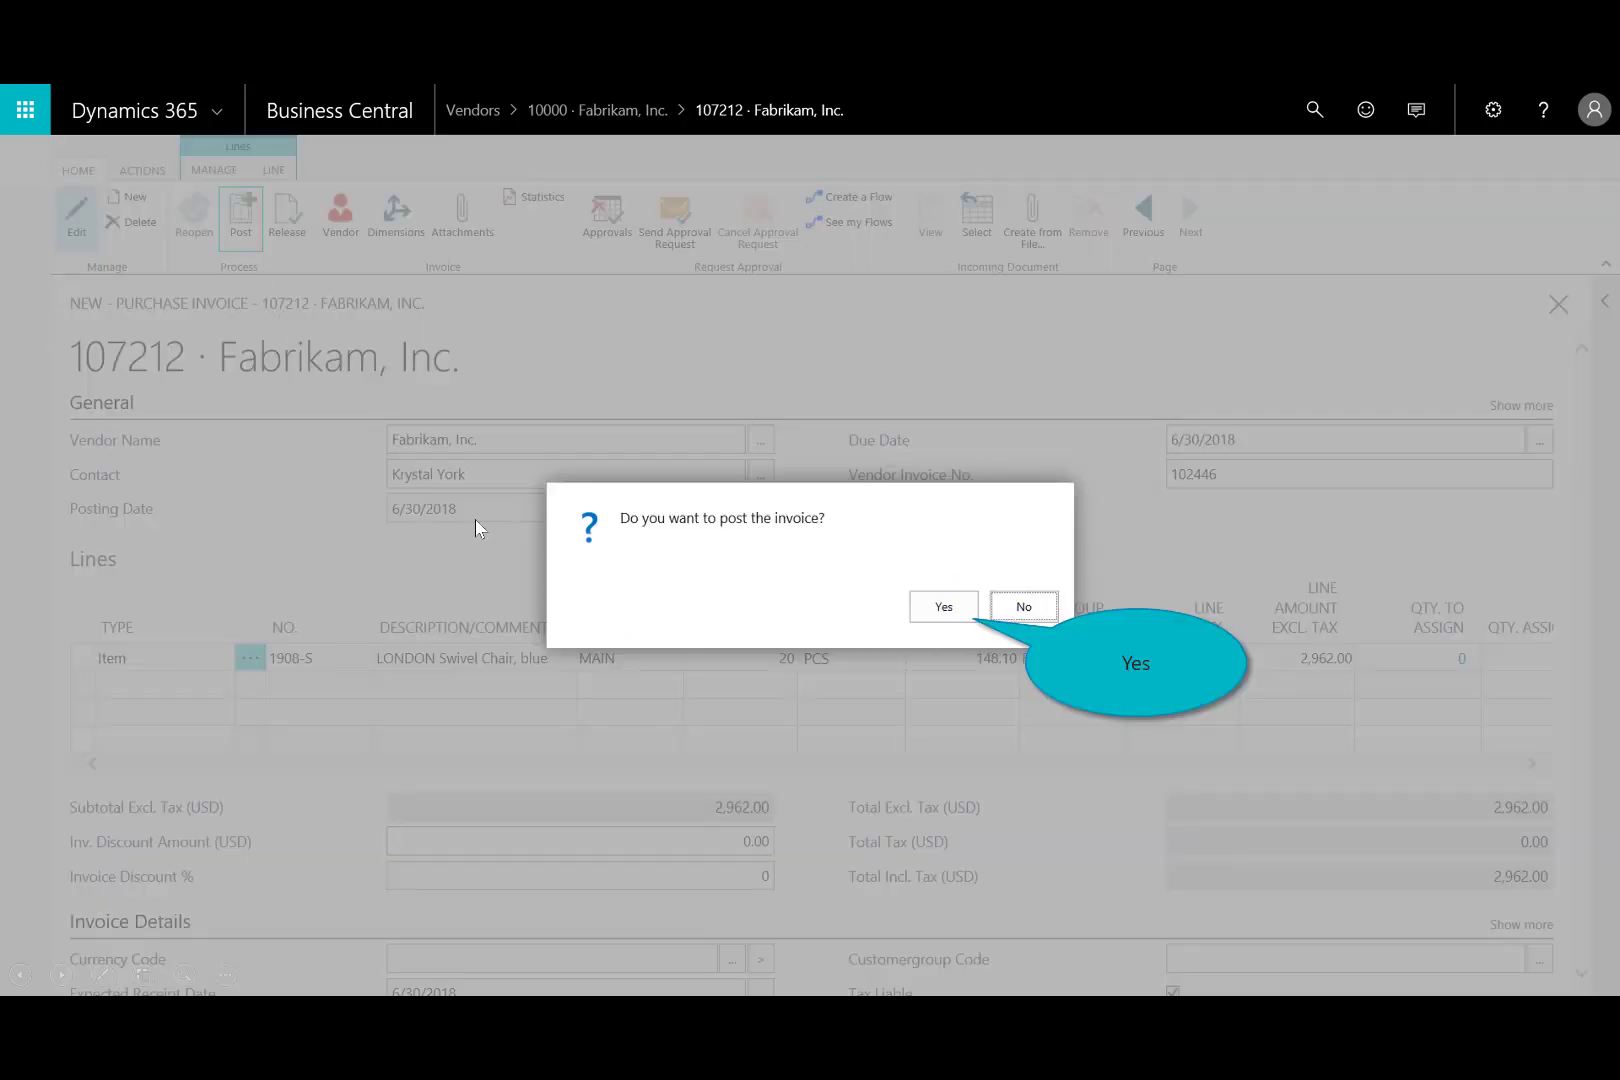
left_click(939, 610)
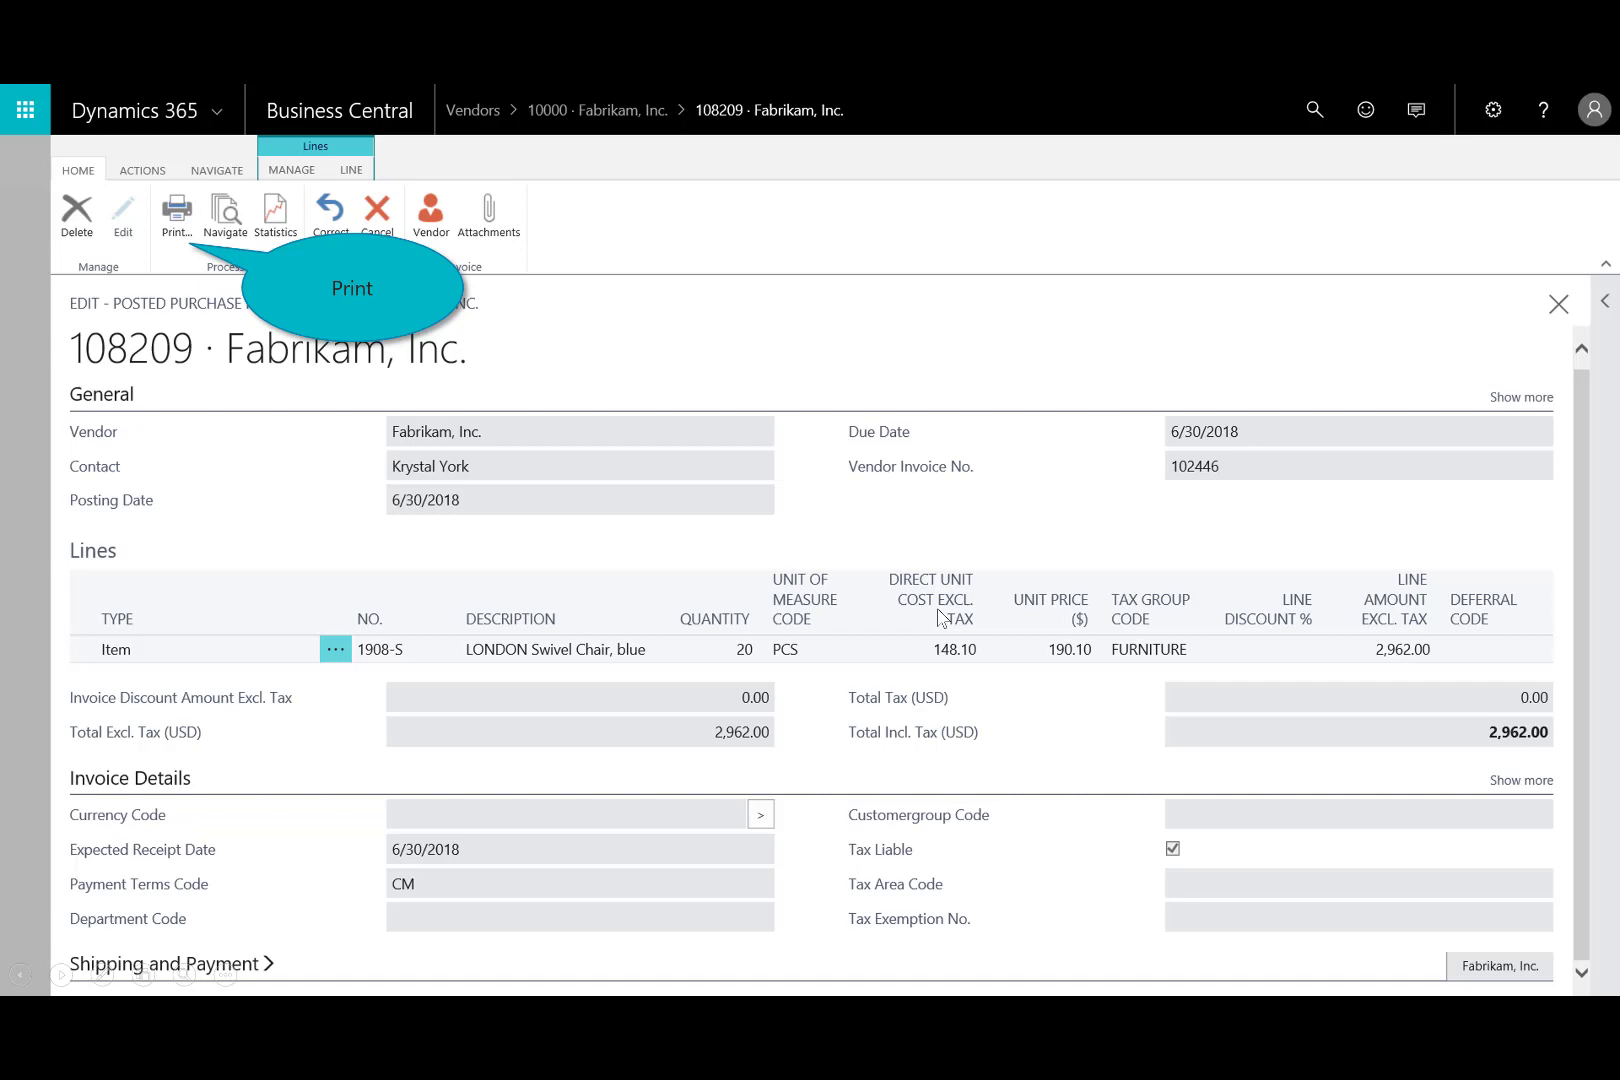
left_click(188, 231)
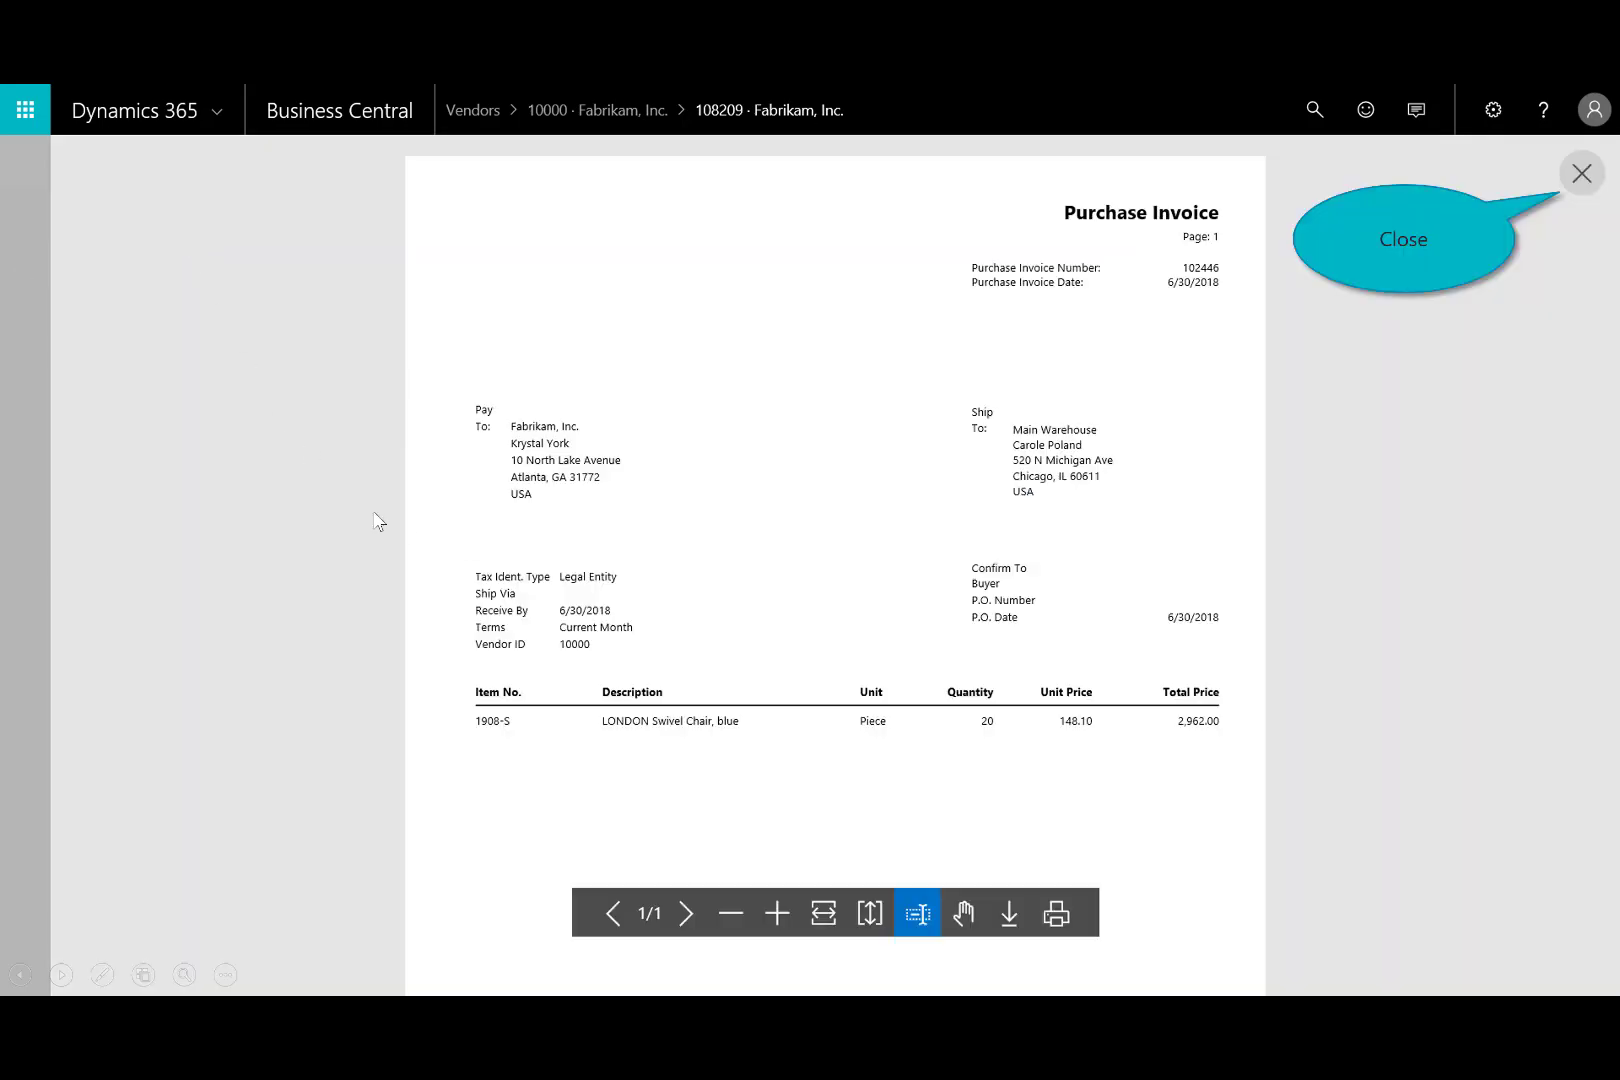
left_click(1580, 177)
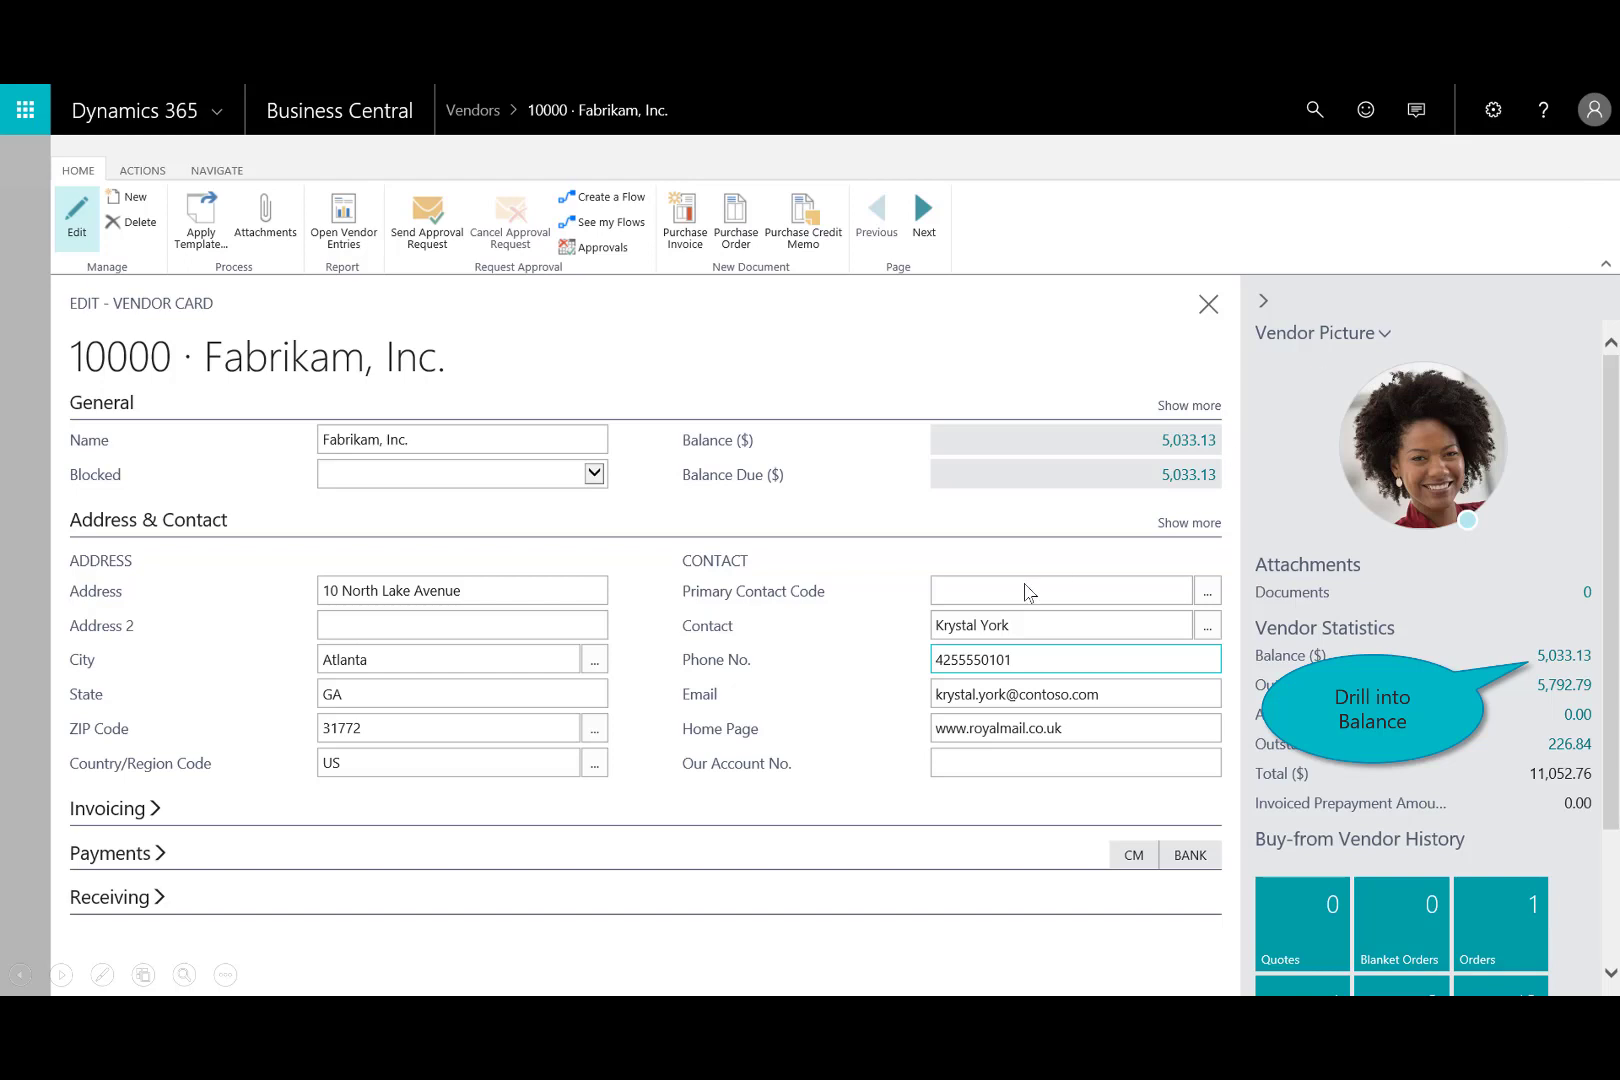
- Review the entries behind Fabrikam's balance, then go to Payables > Payment Journals
left_click(1546, 665)
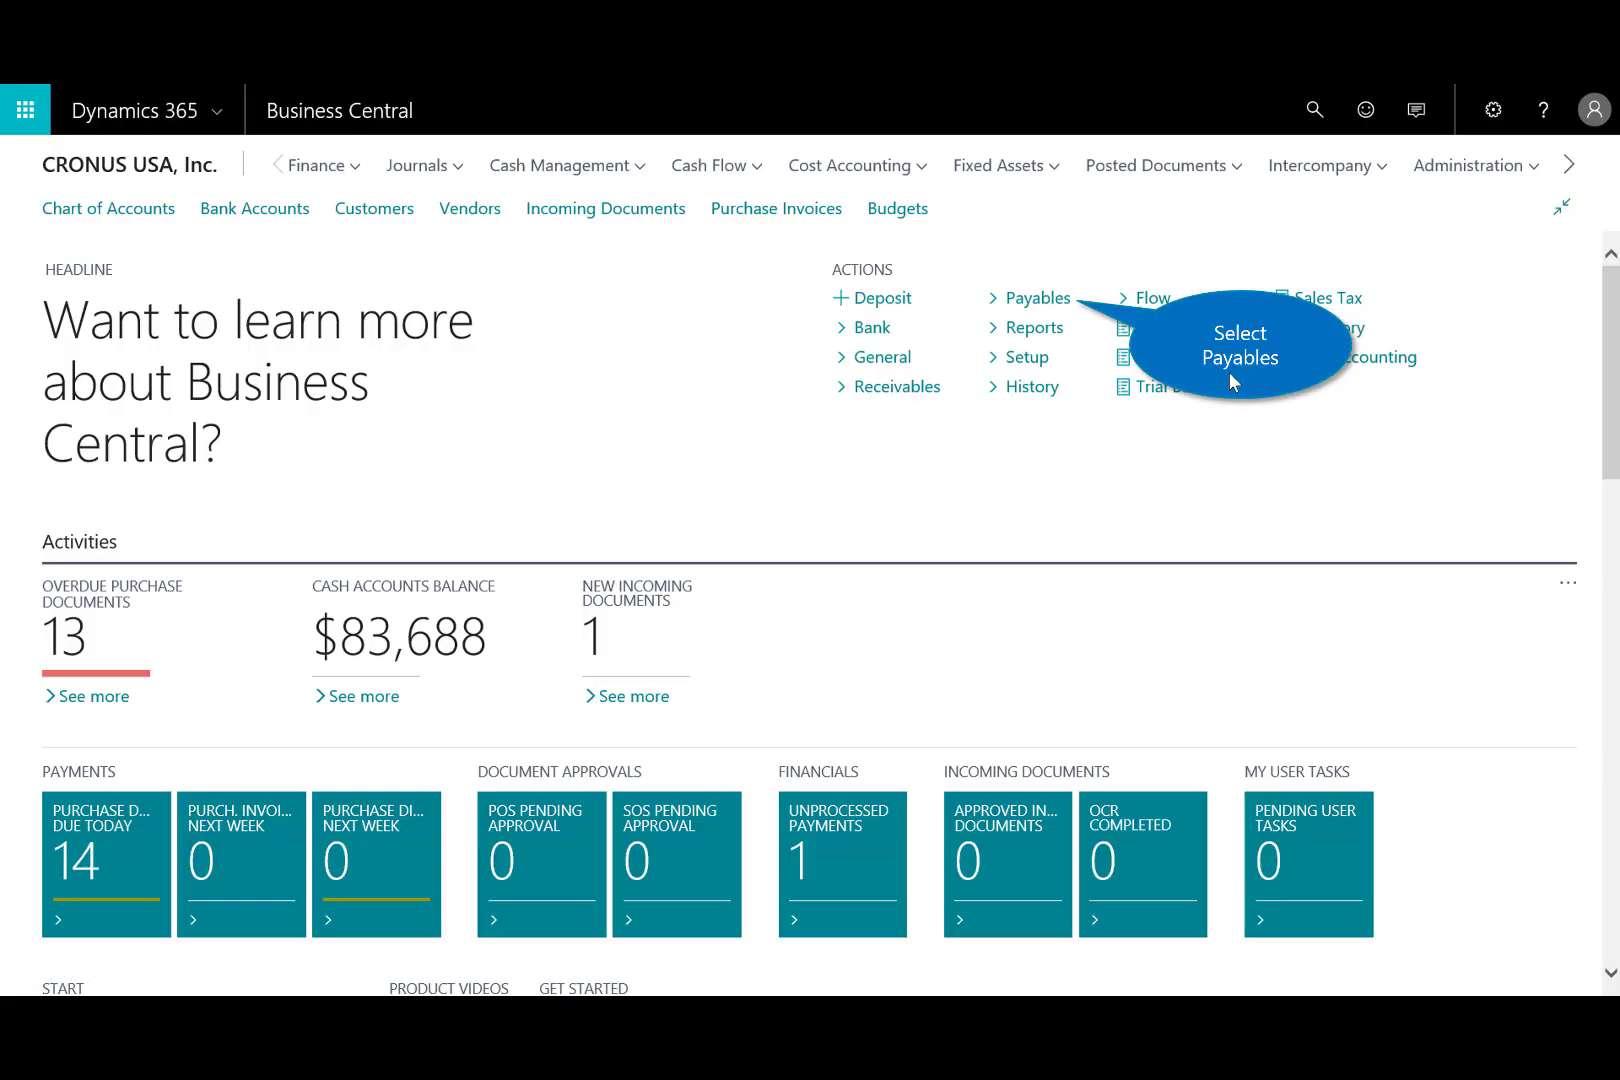
left_click(1048, 313)
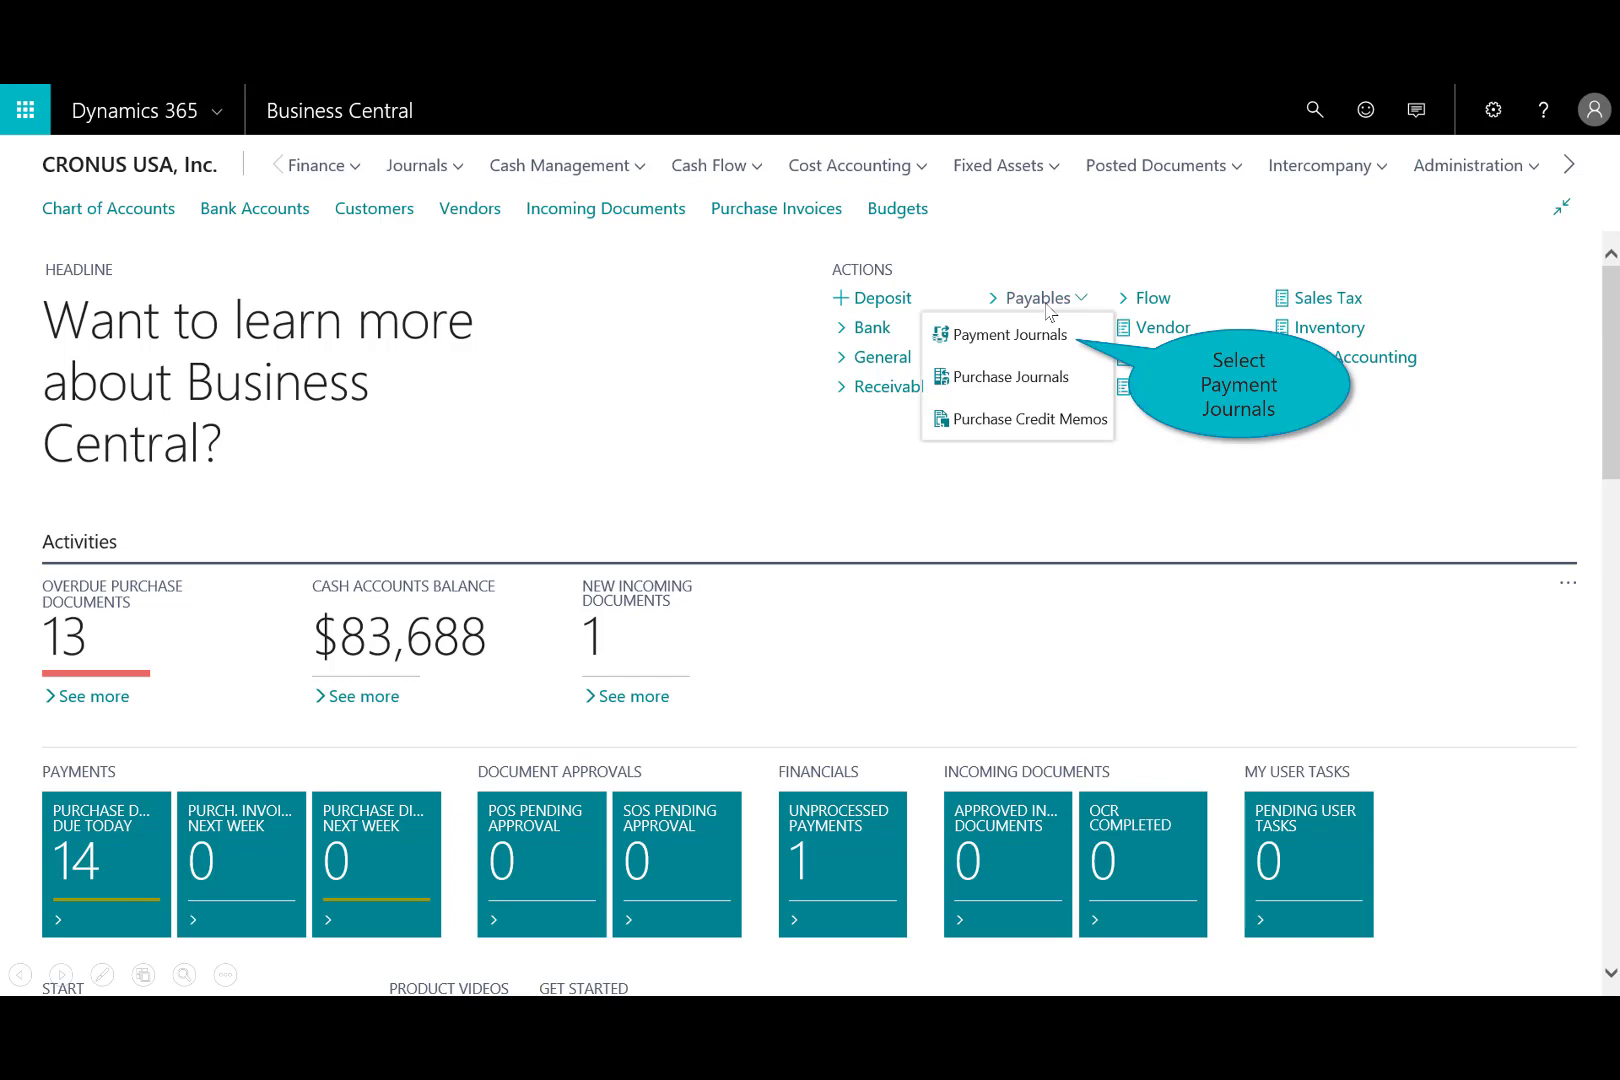
left_click(1035, 338)
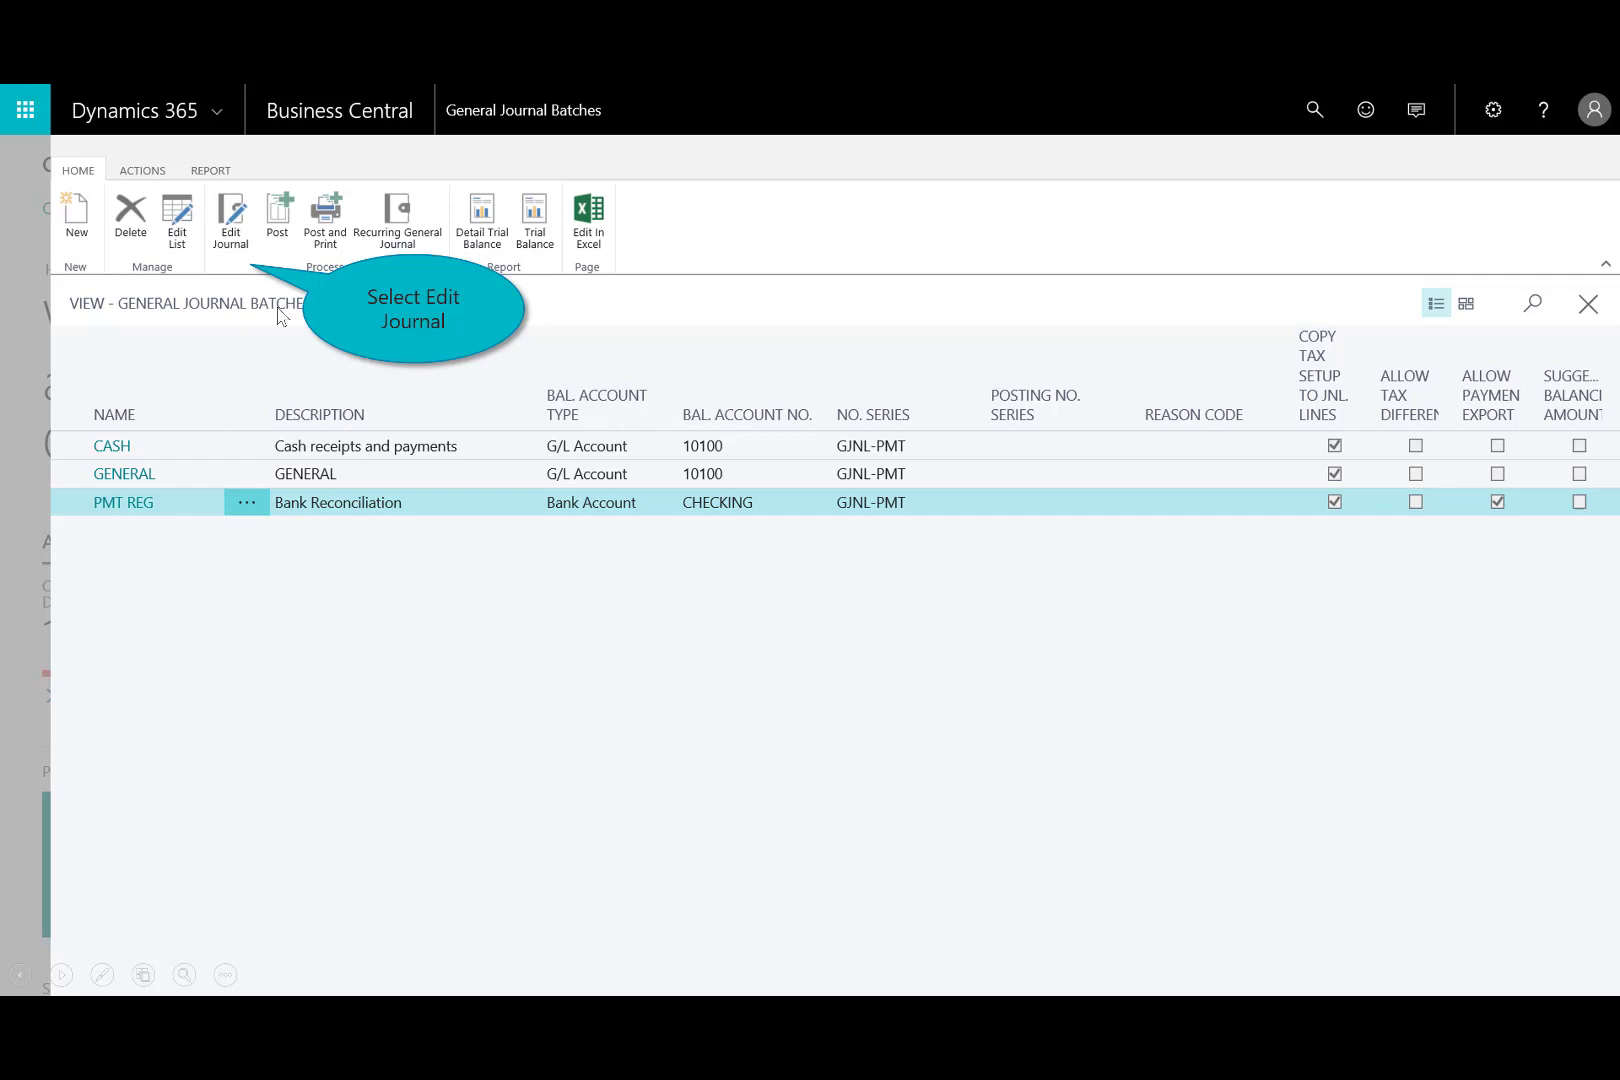
- In PMT REG, pay vendor 10000 Fabrikam 2,962.00, applied to invoice 108209
left_click(230, 217)
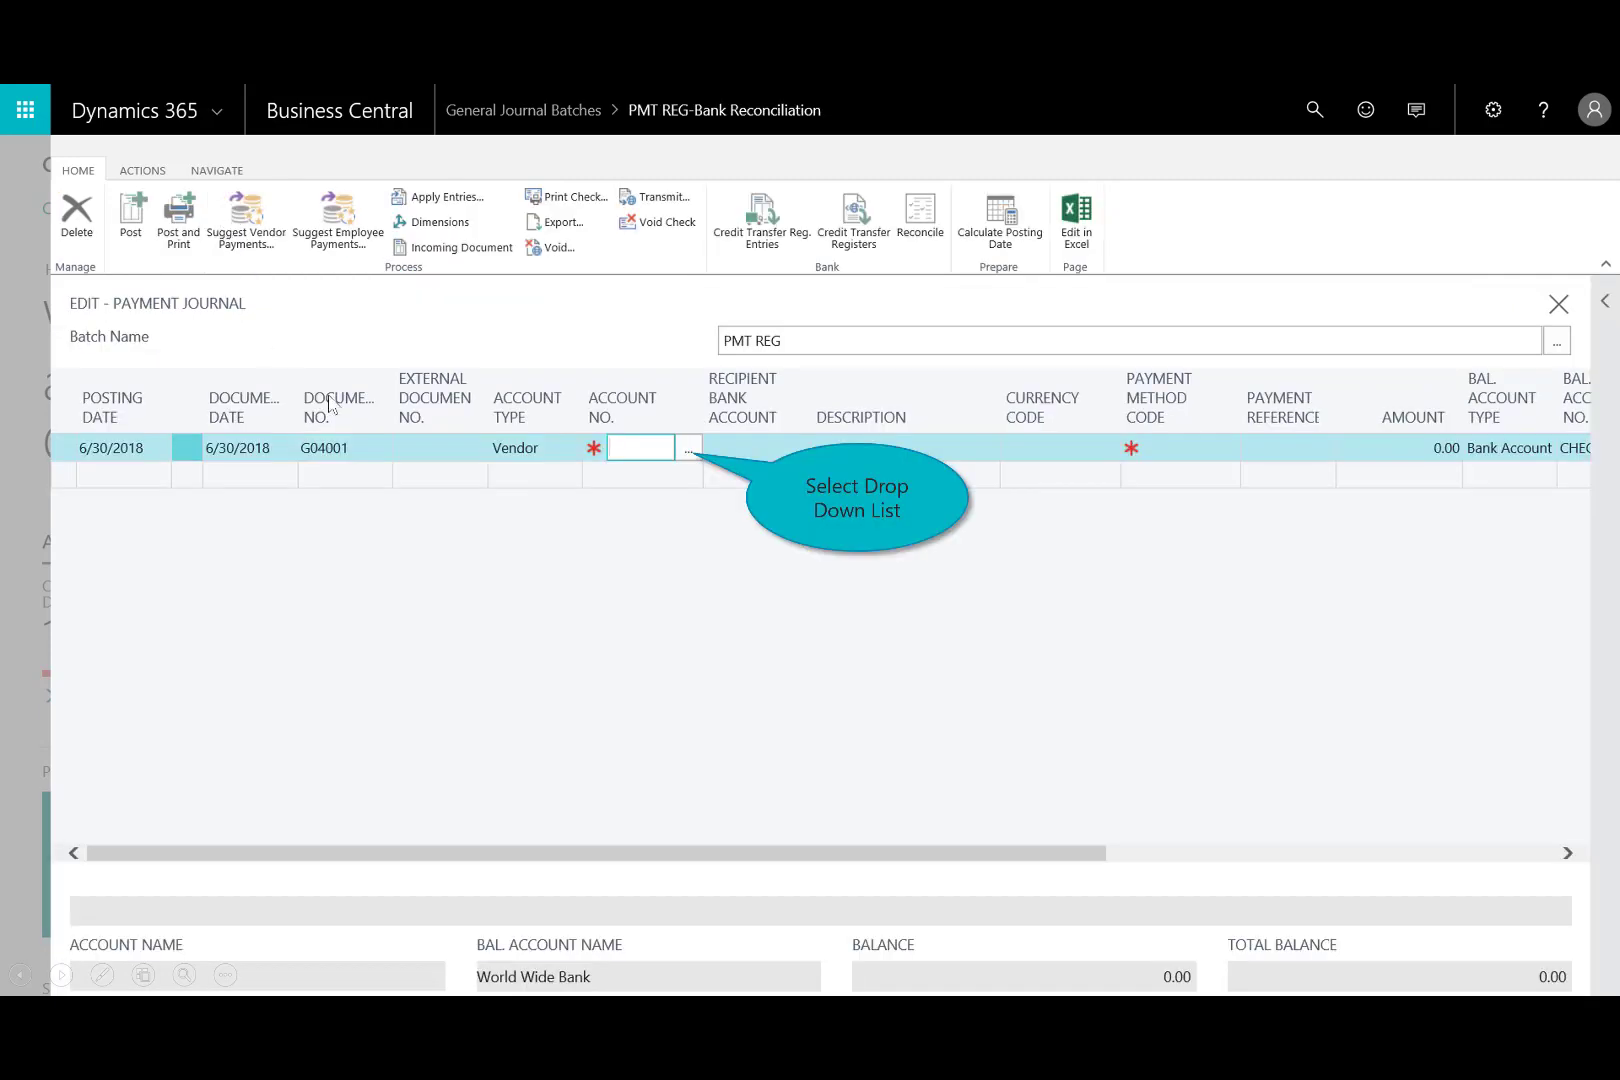
left_click(689, 454)
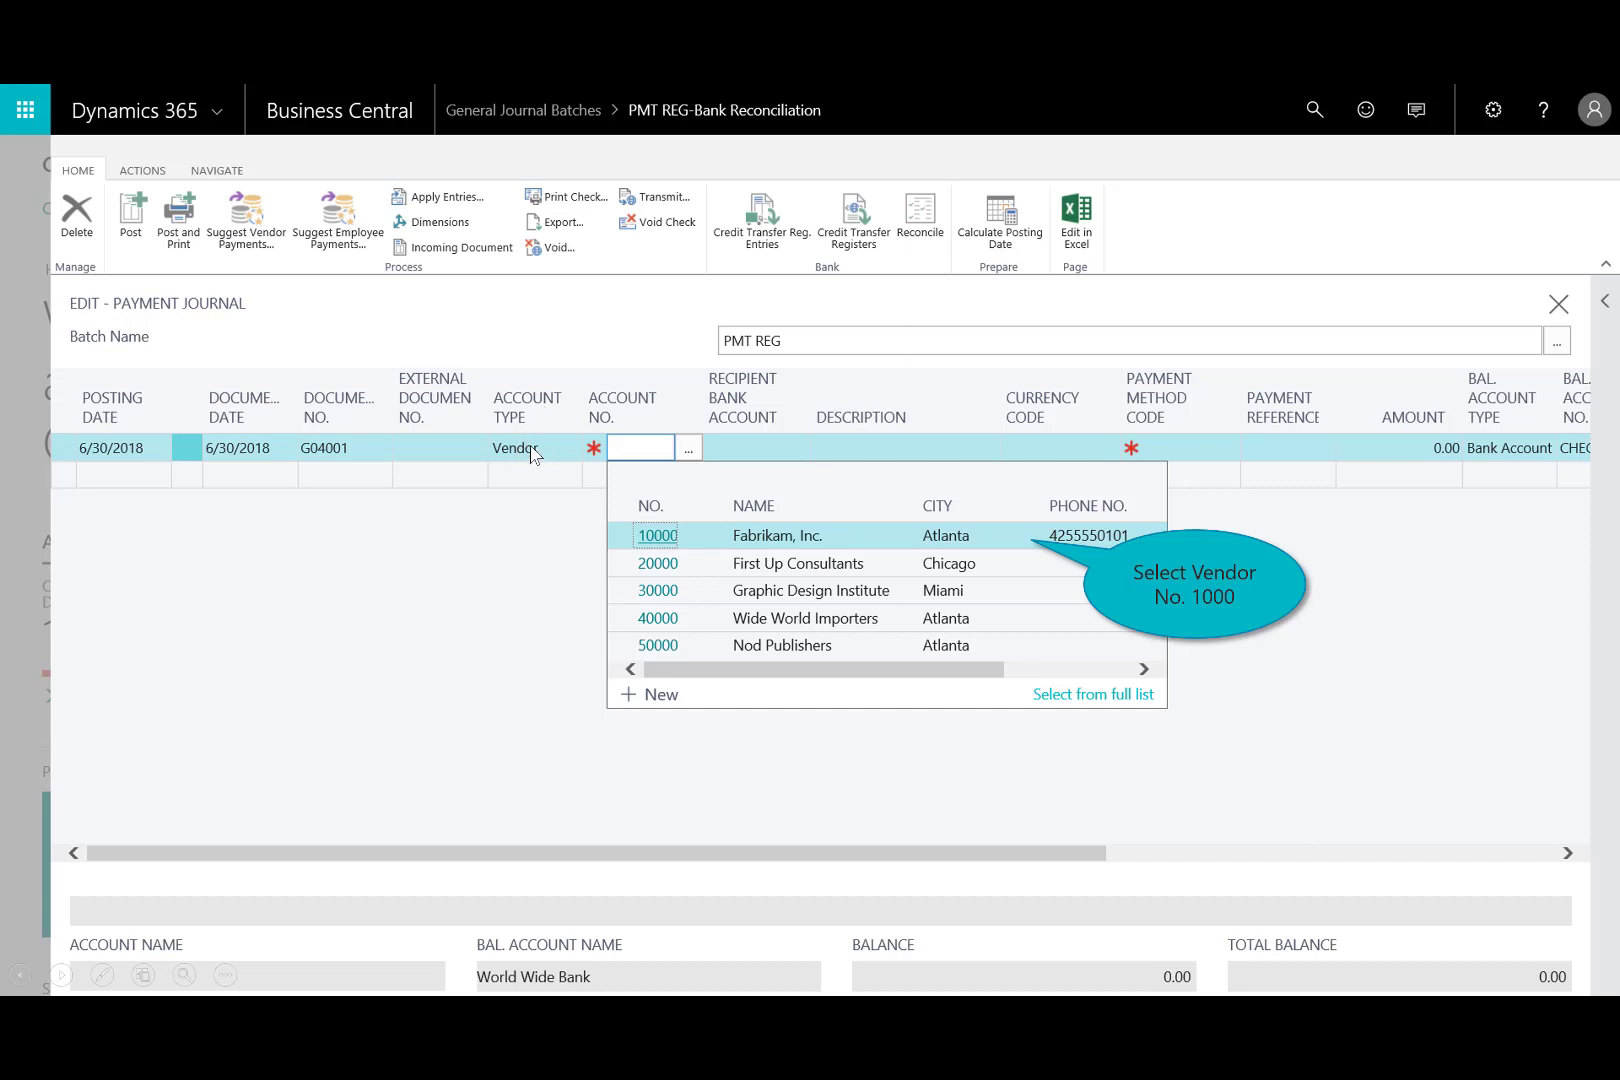
left_click(844, 541)
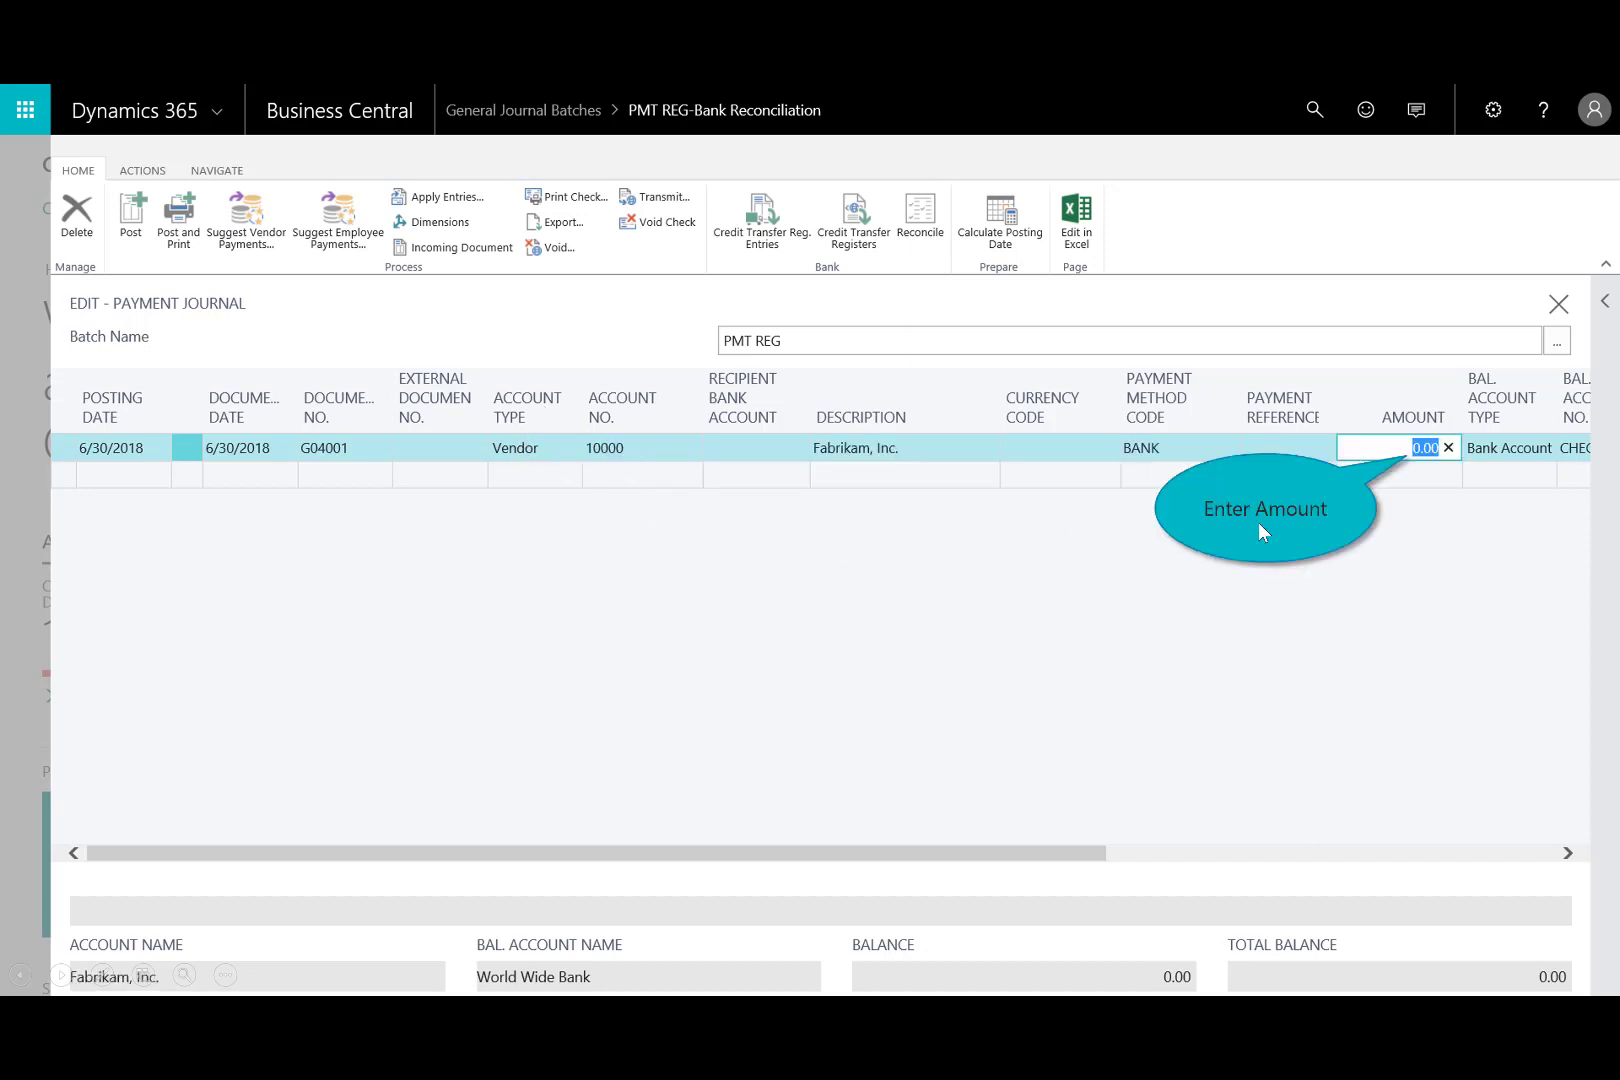
type("2962")
key("Return")
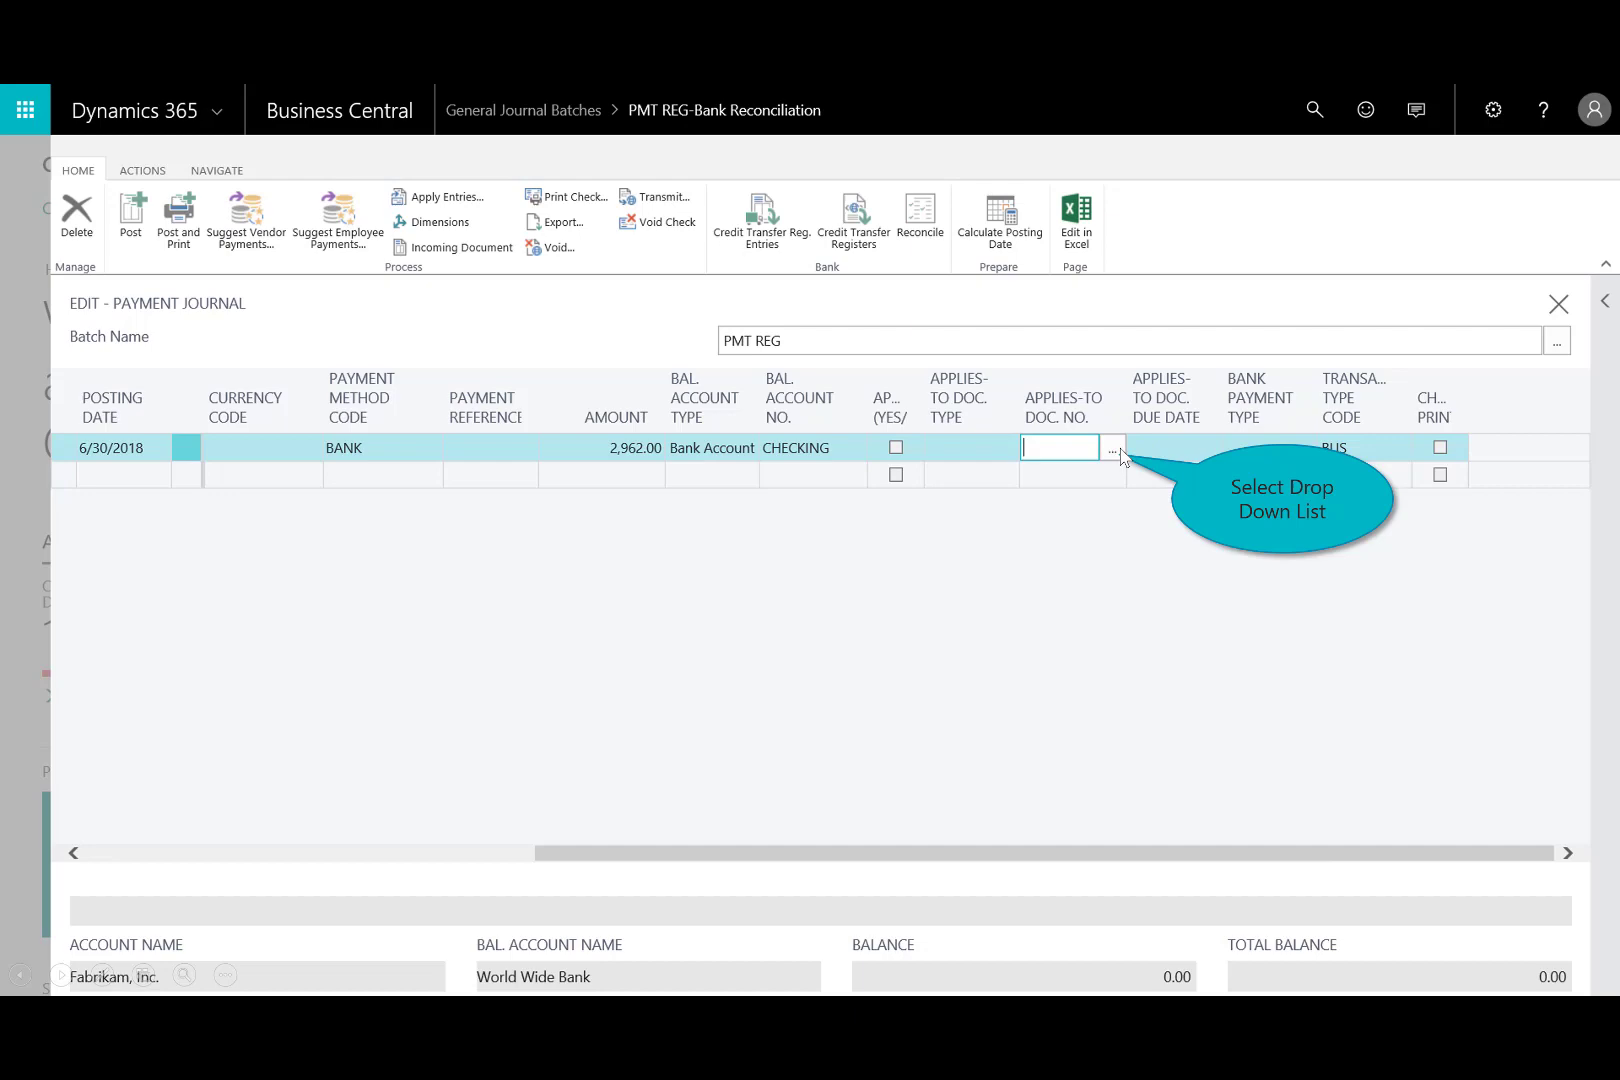
left_click(1114, 450)
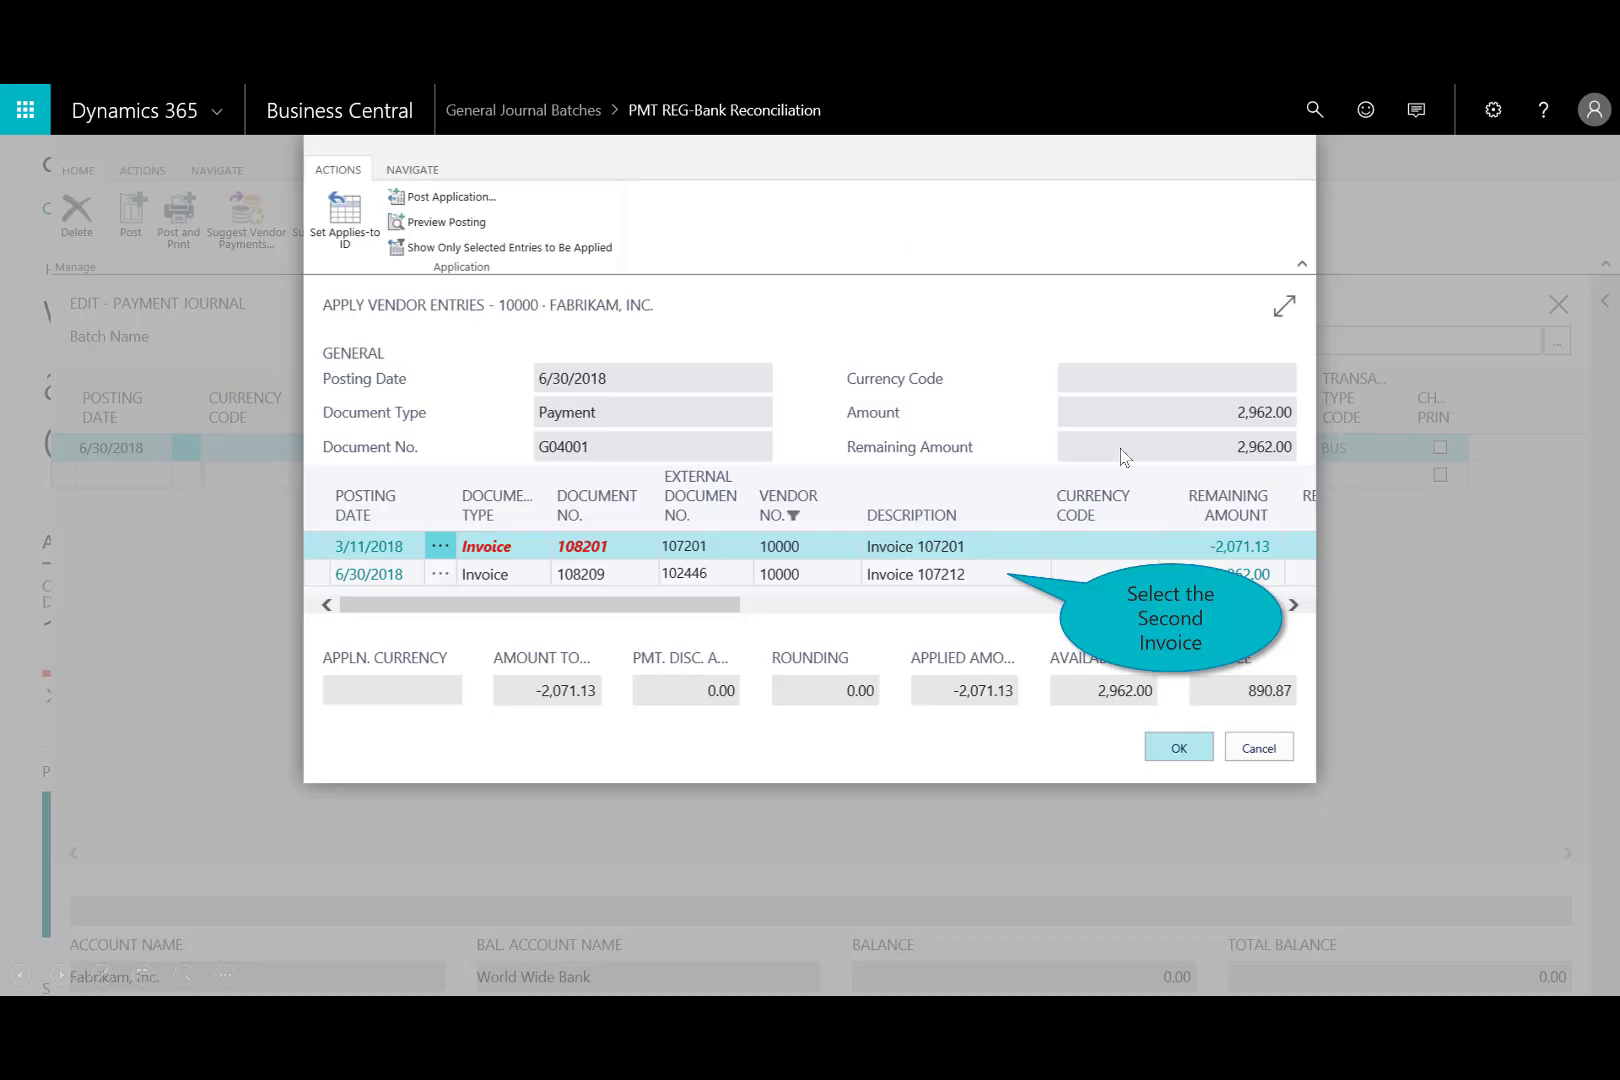
left_click(990, 574)
- Confirm the application to invoice 108209 and post the Fabrikam payment line
left_click(1179, 750)
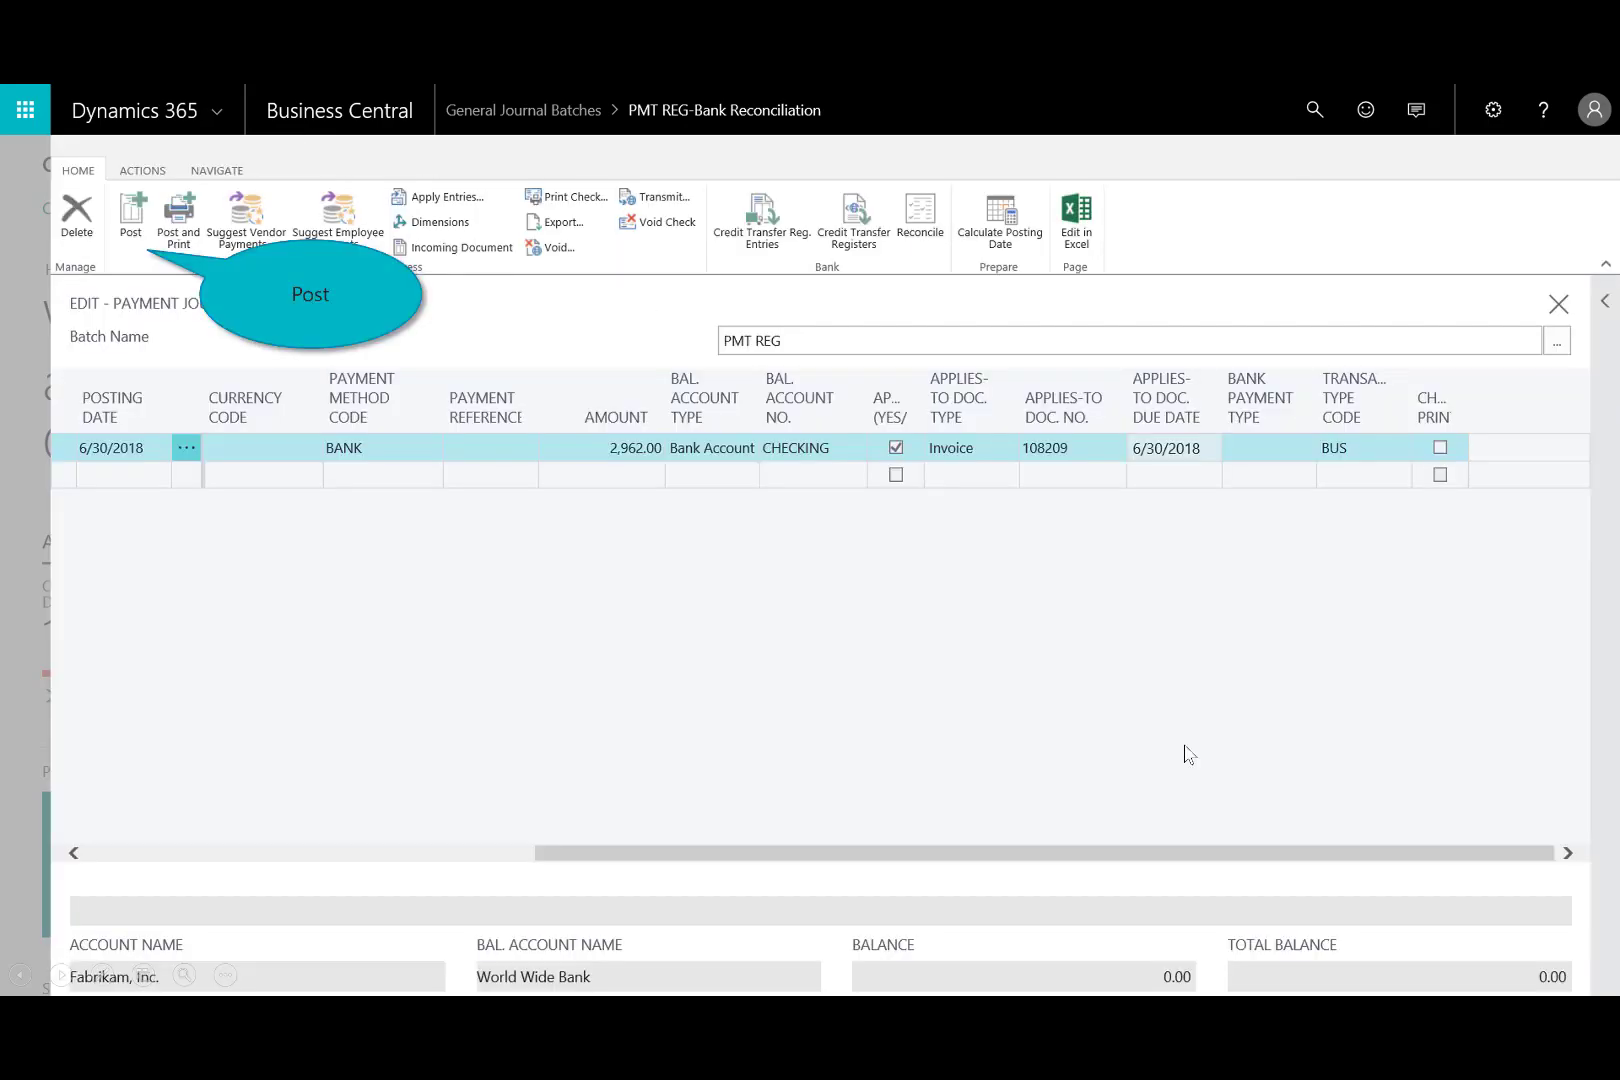
left_click(134, 226)
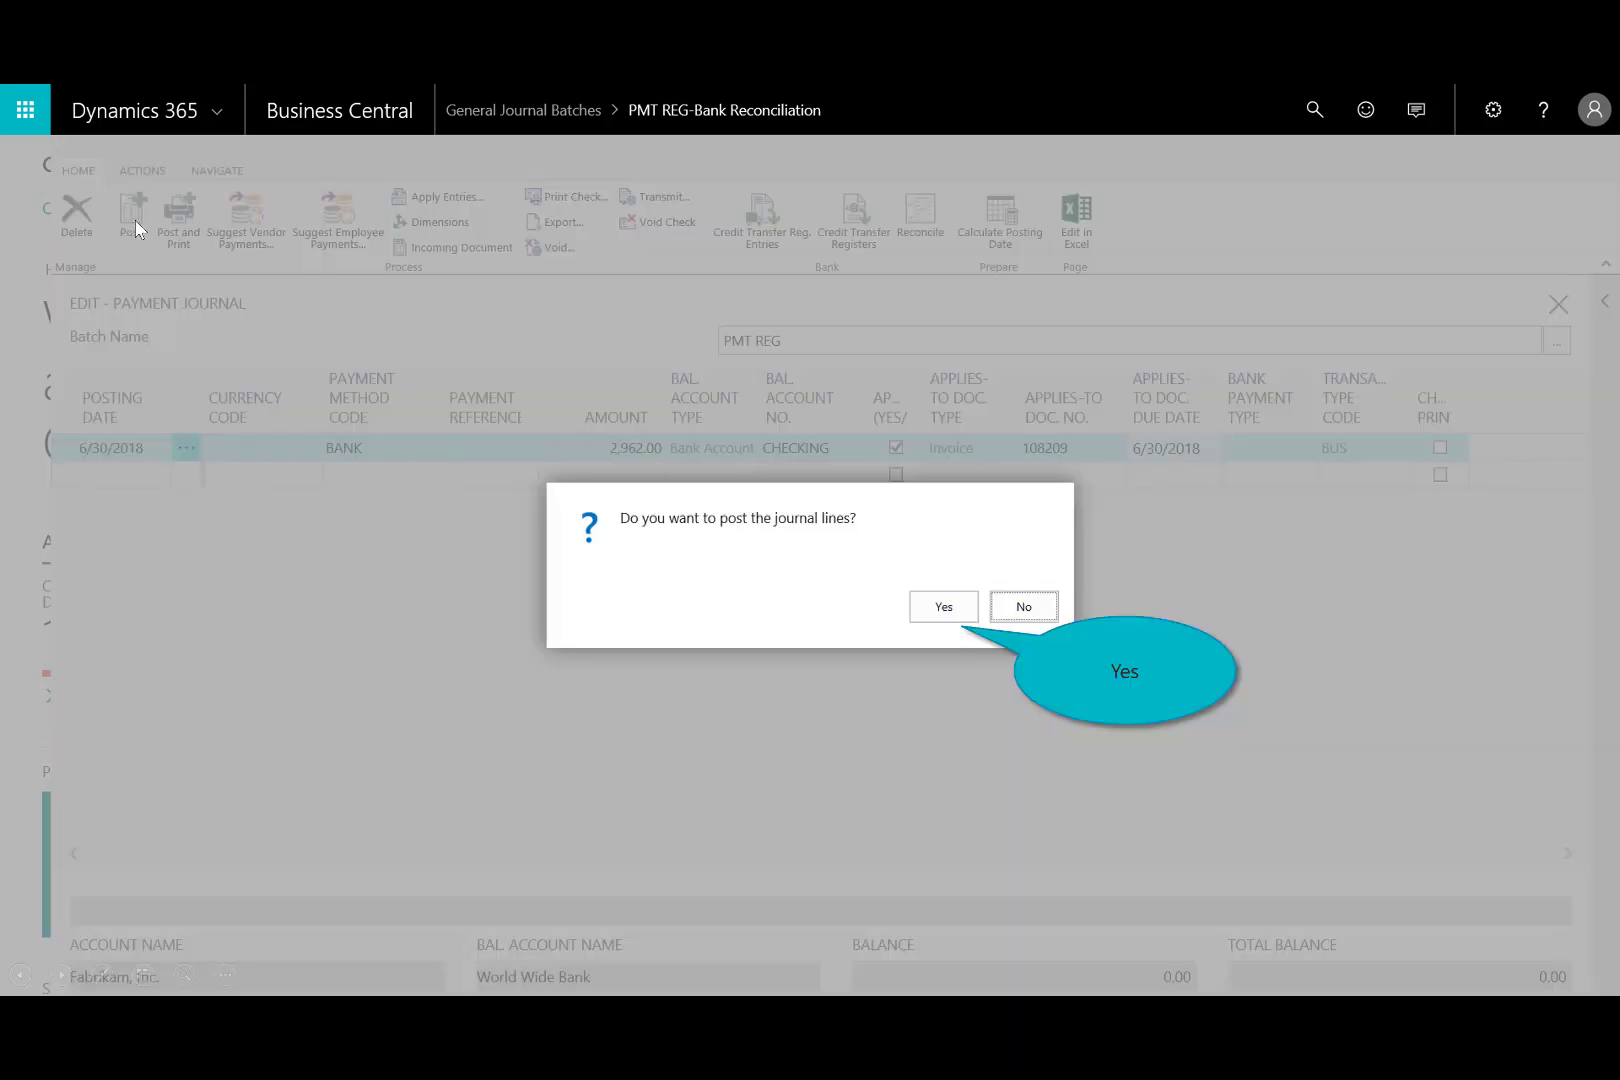
left_click(925, 607)
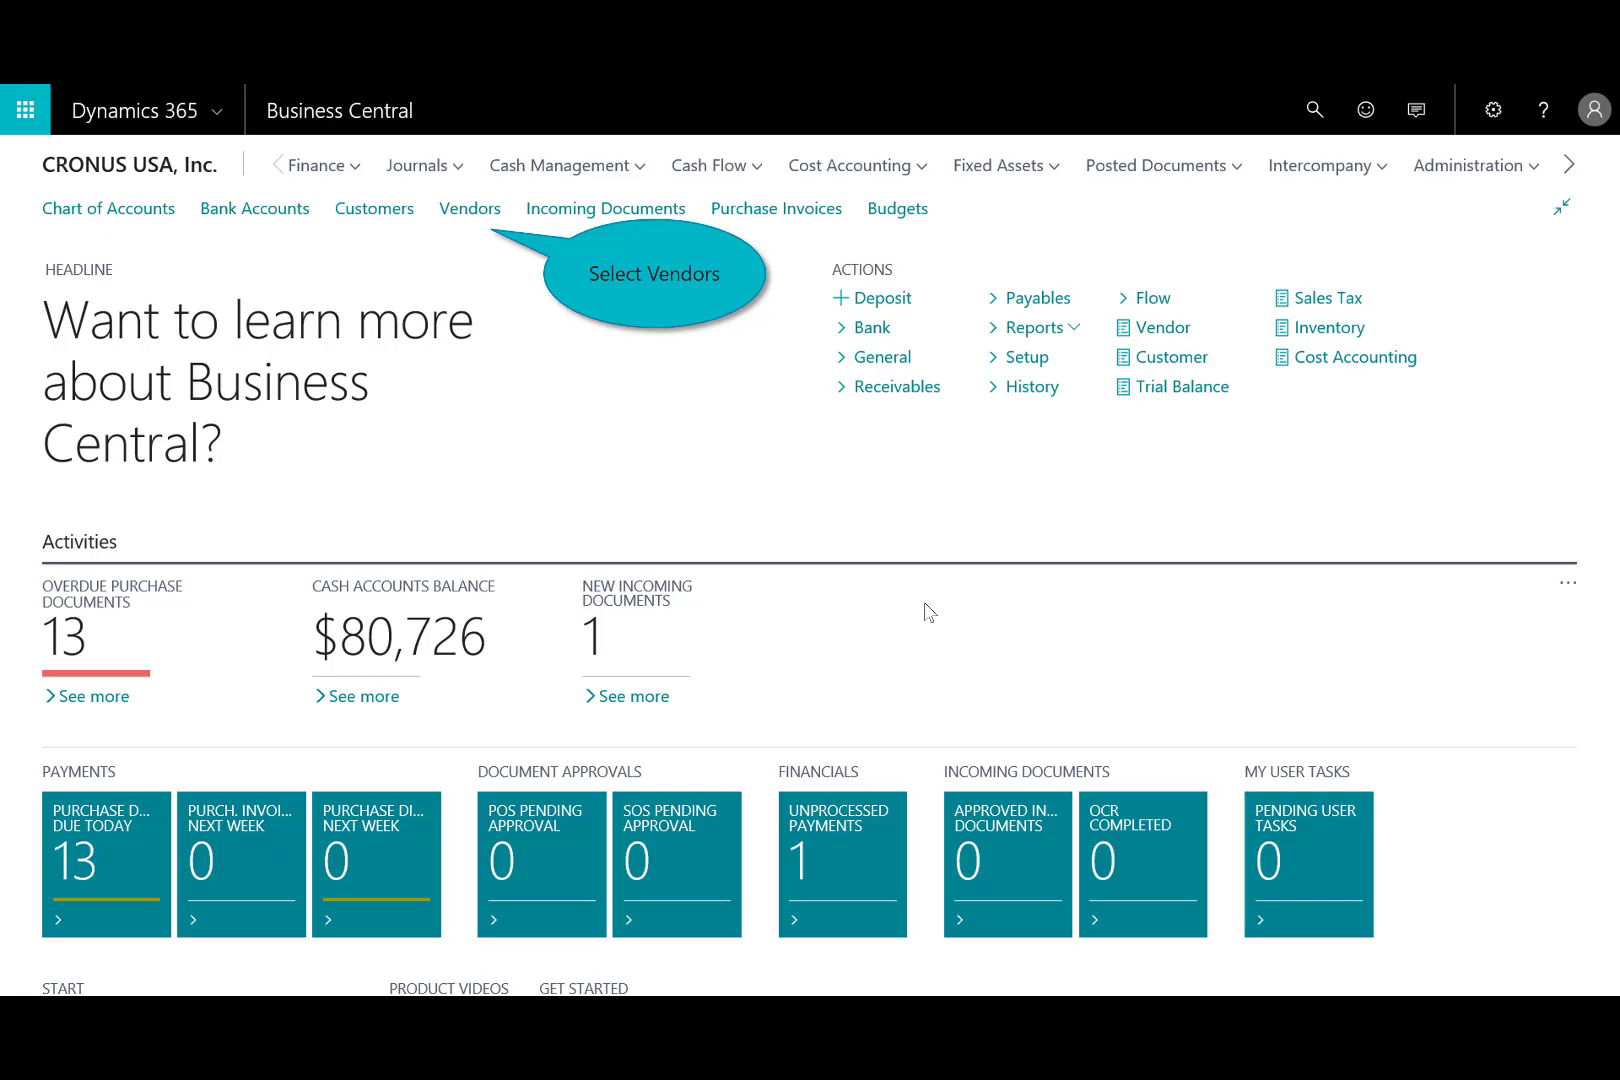
- Check Fabrikam's posted purchase invoices, then list the Cash Management payment journals
left_click(479, 213)
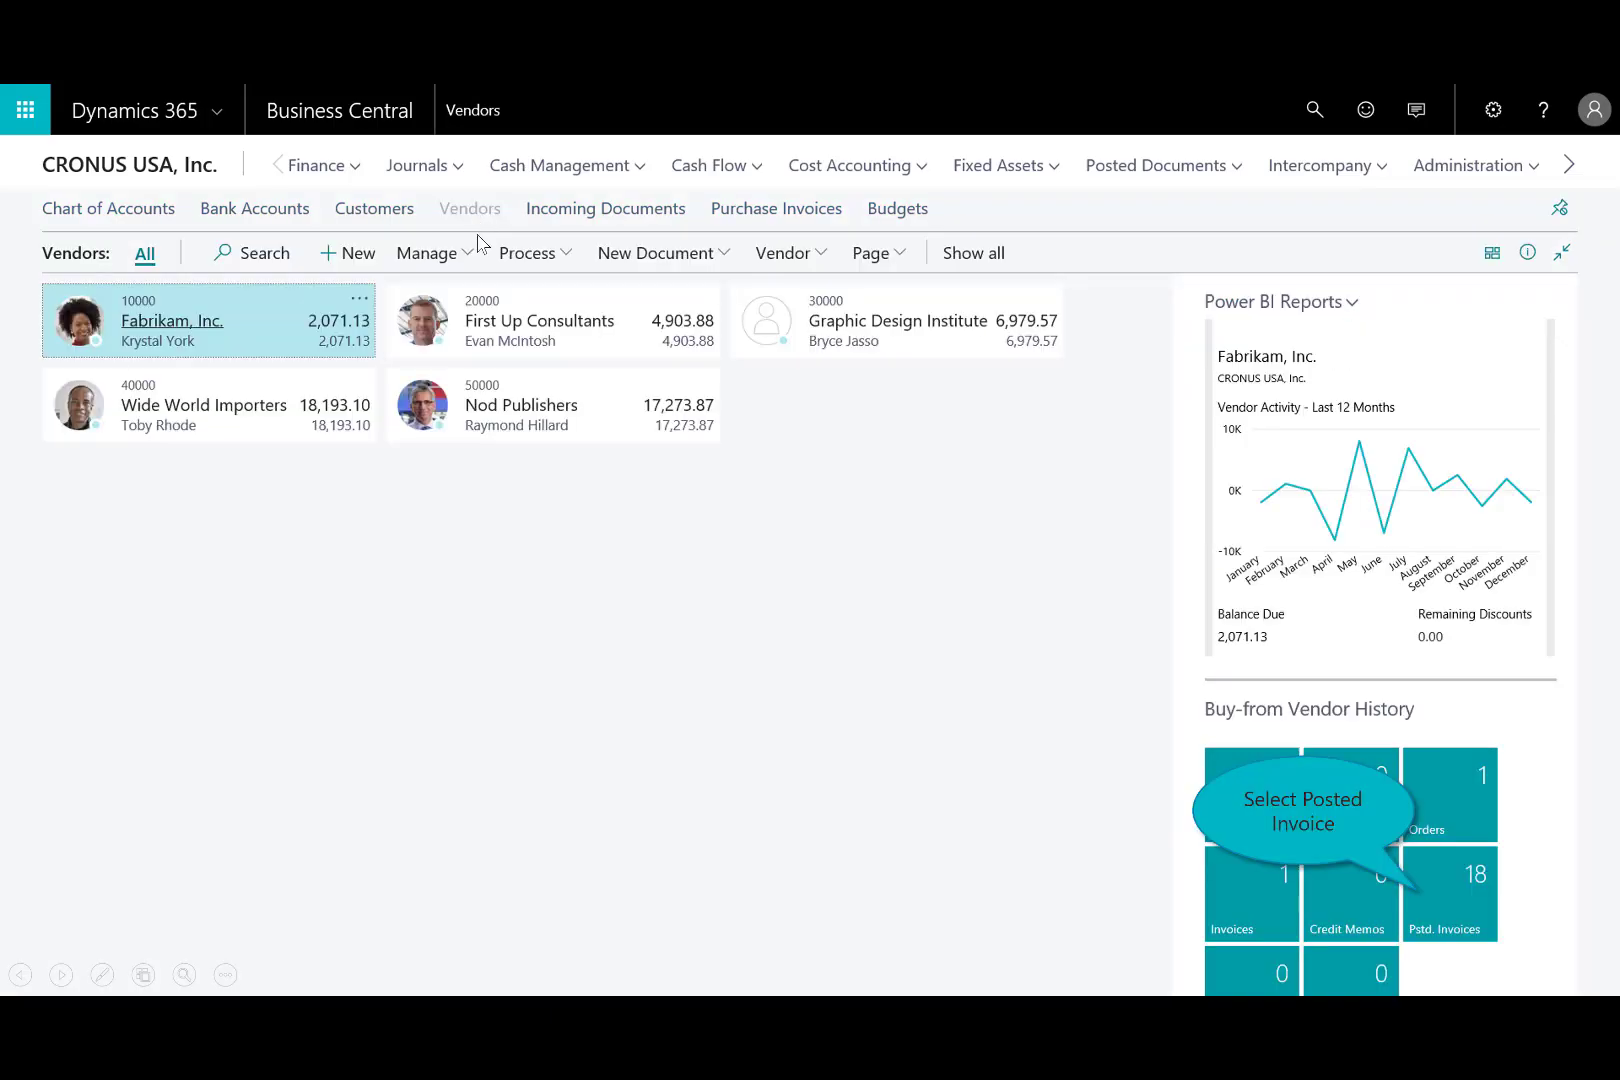
left_click(1444, 913)
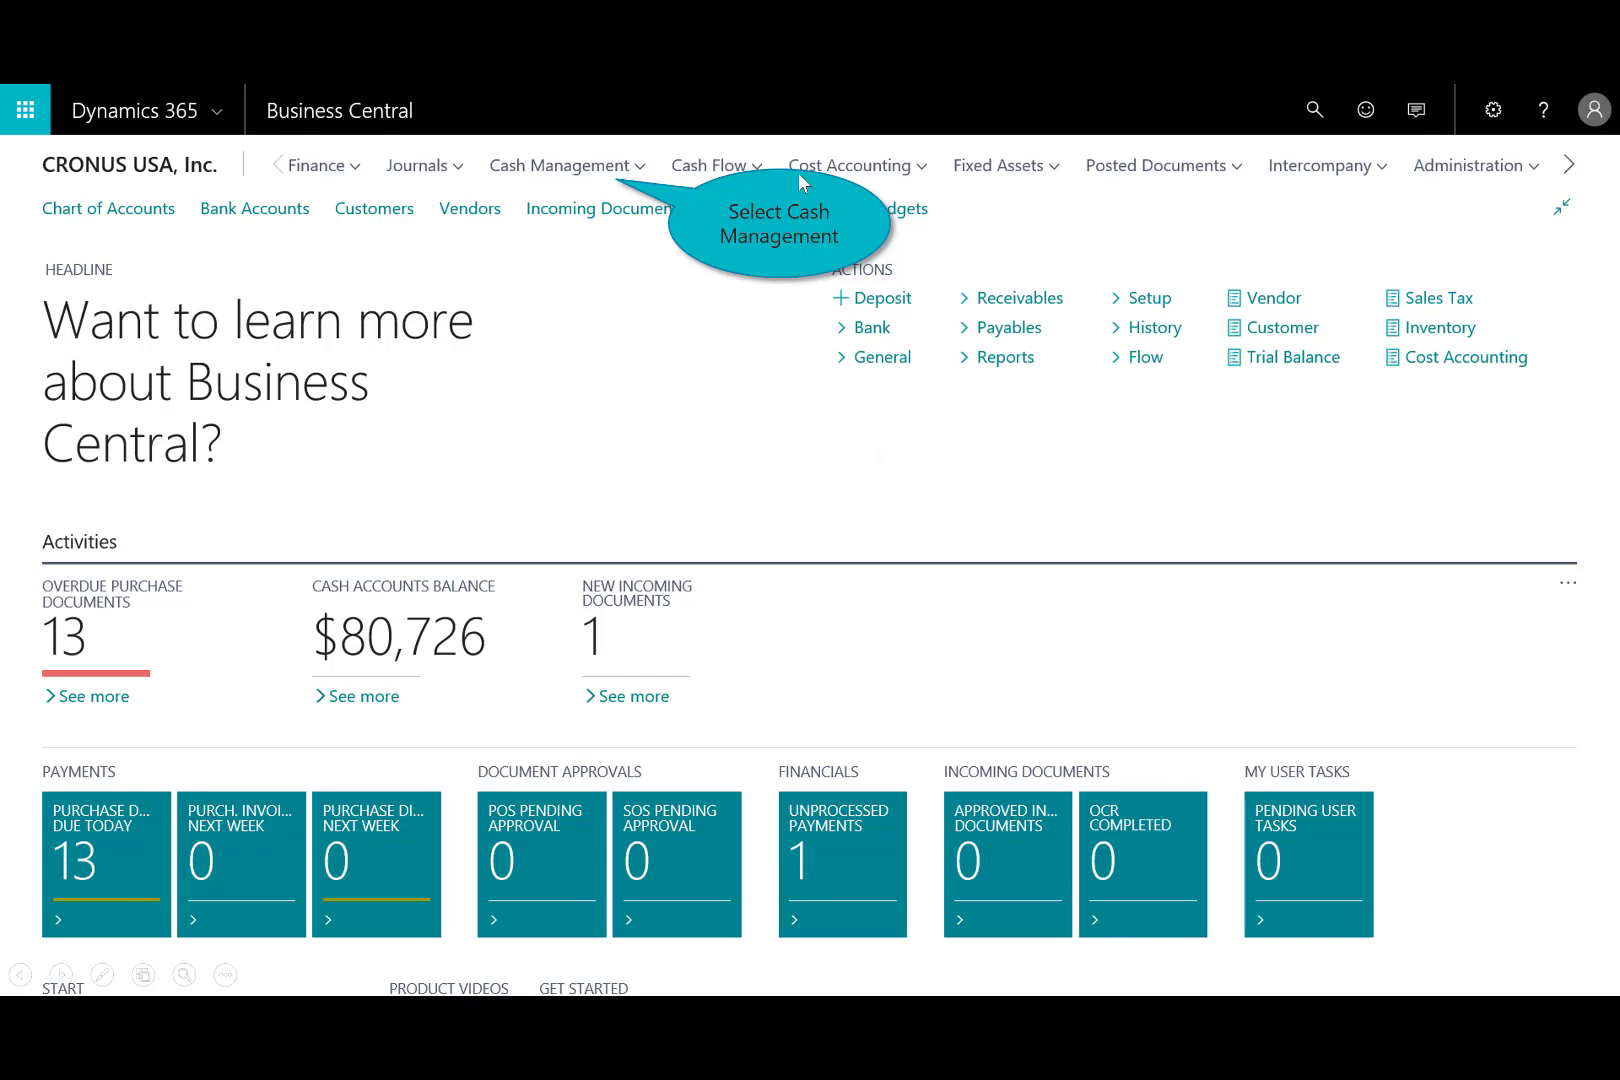
left_click(557, 193)
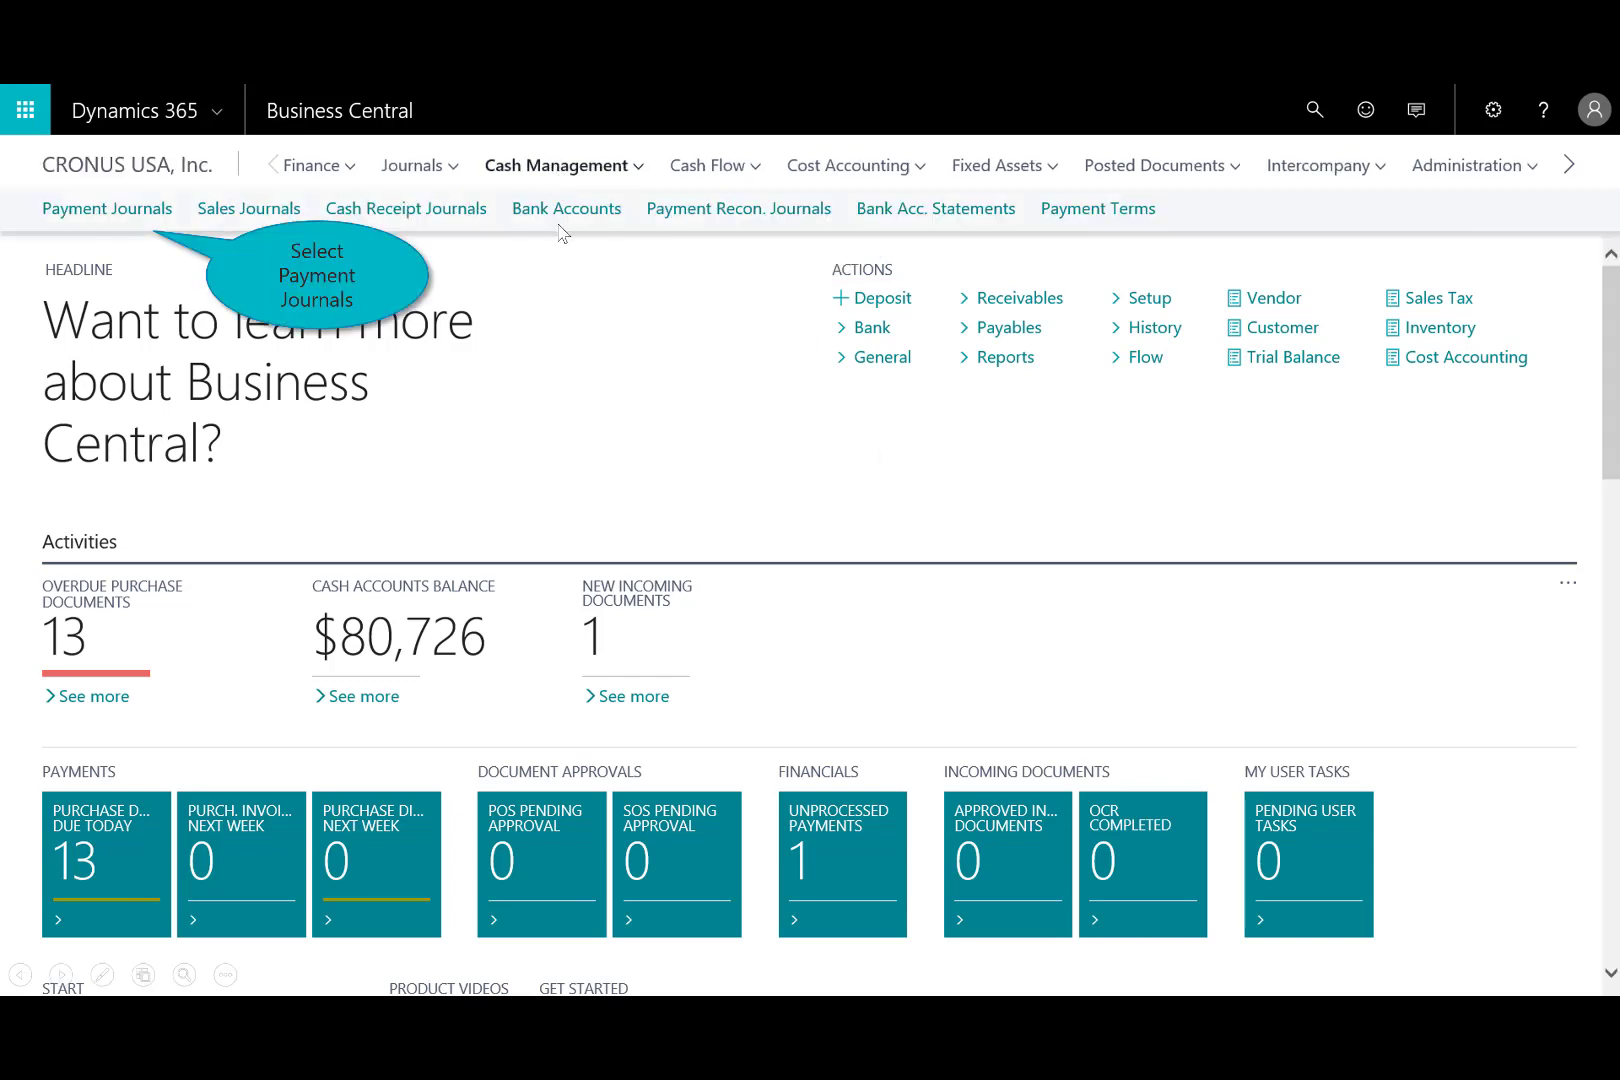
left_click(124, 215)
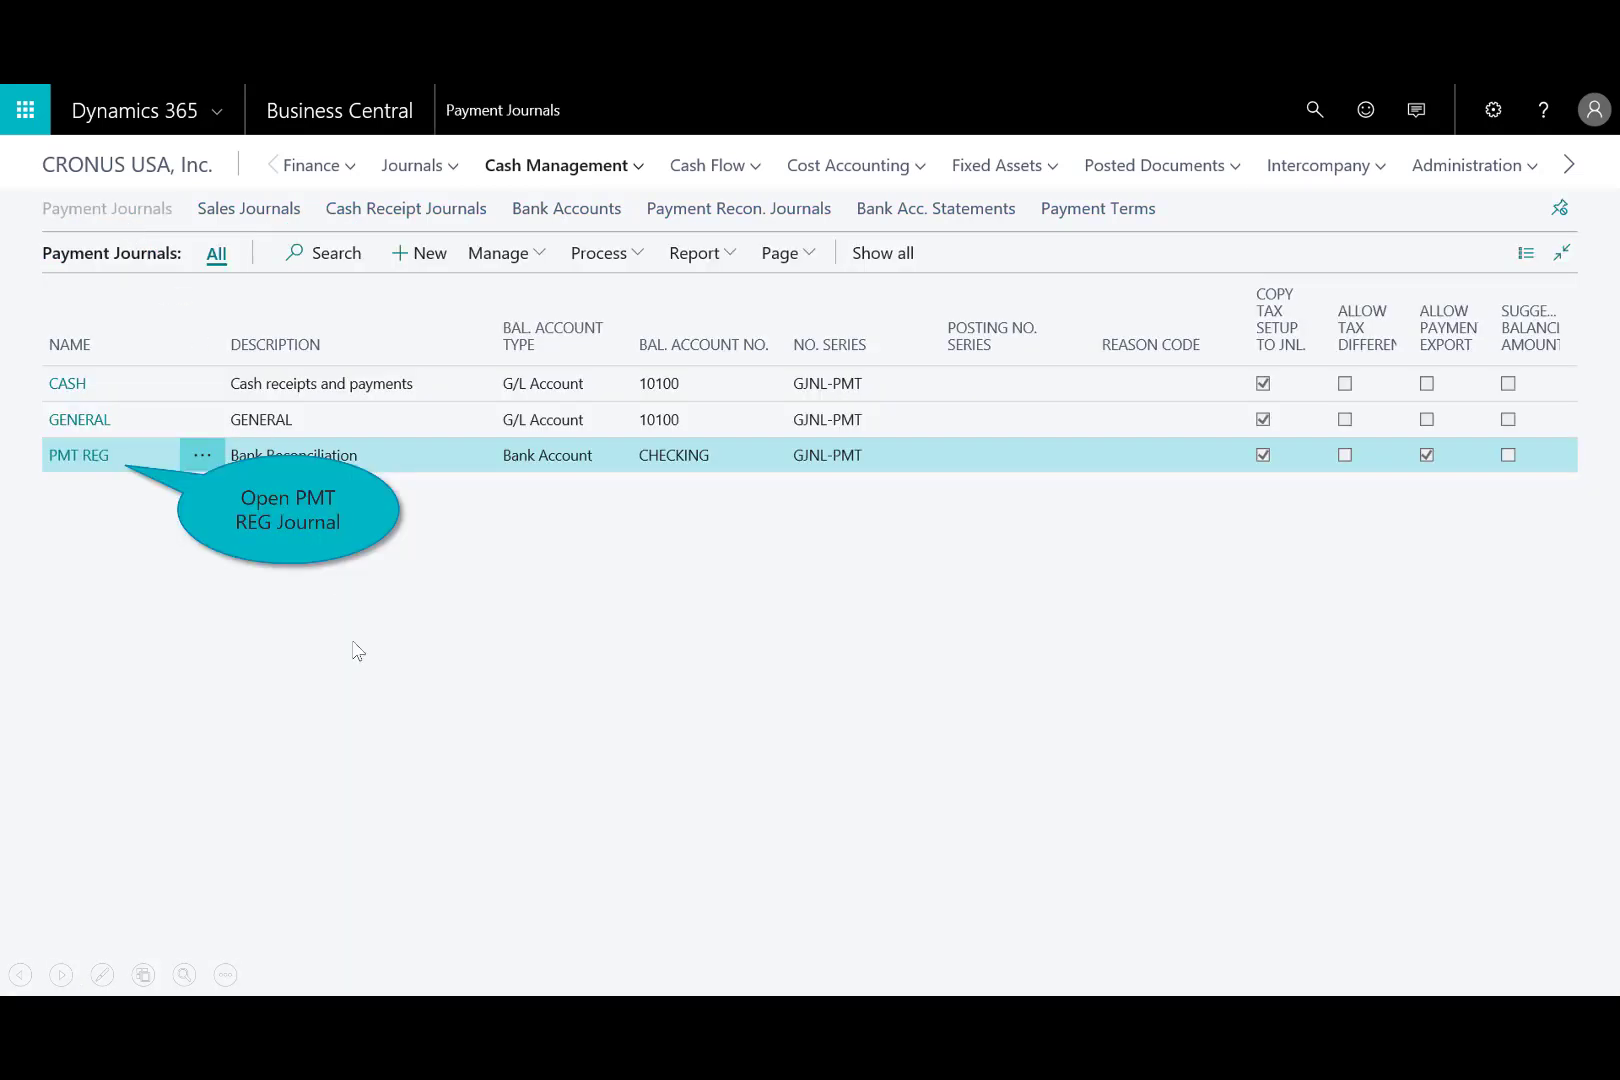
- Review PMT REG's suggested payment lines for the five vendors, then close the journal
left_click(84, 458)
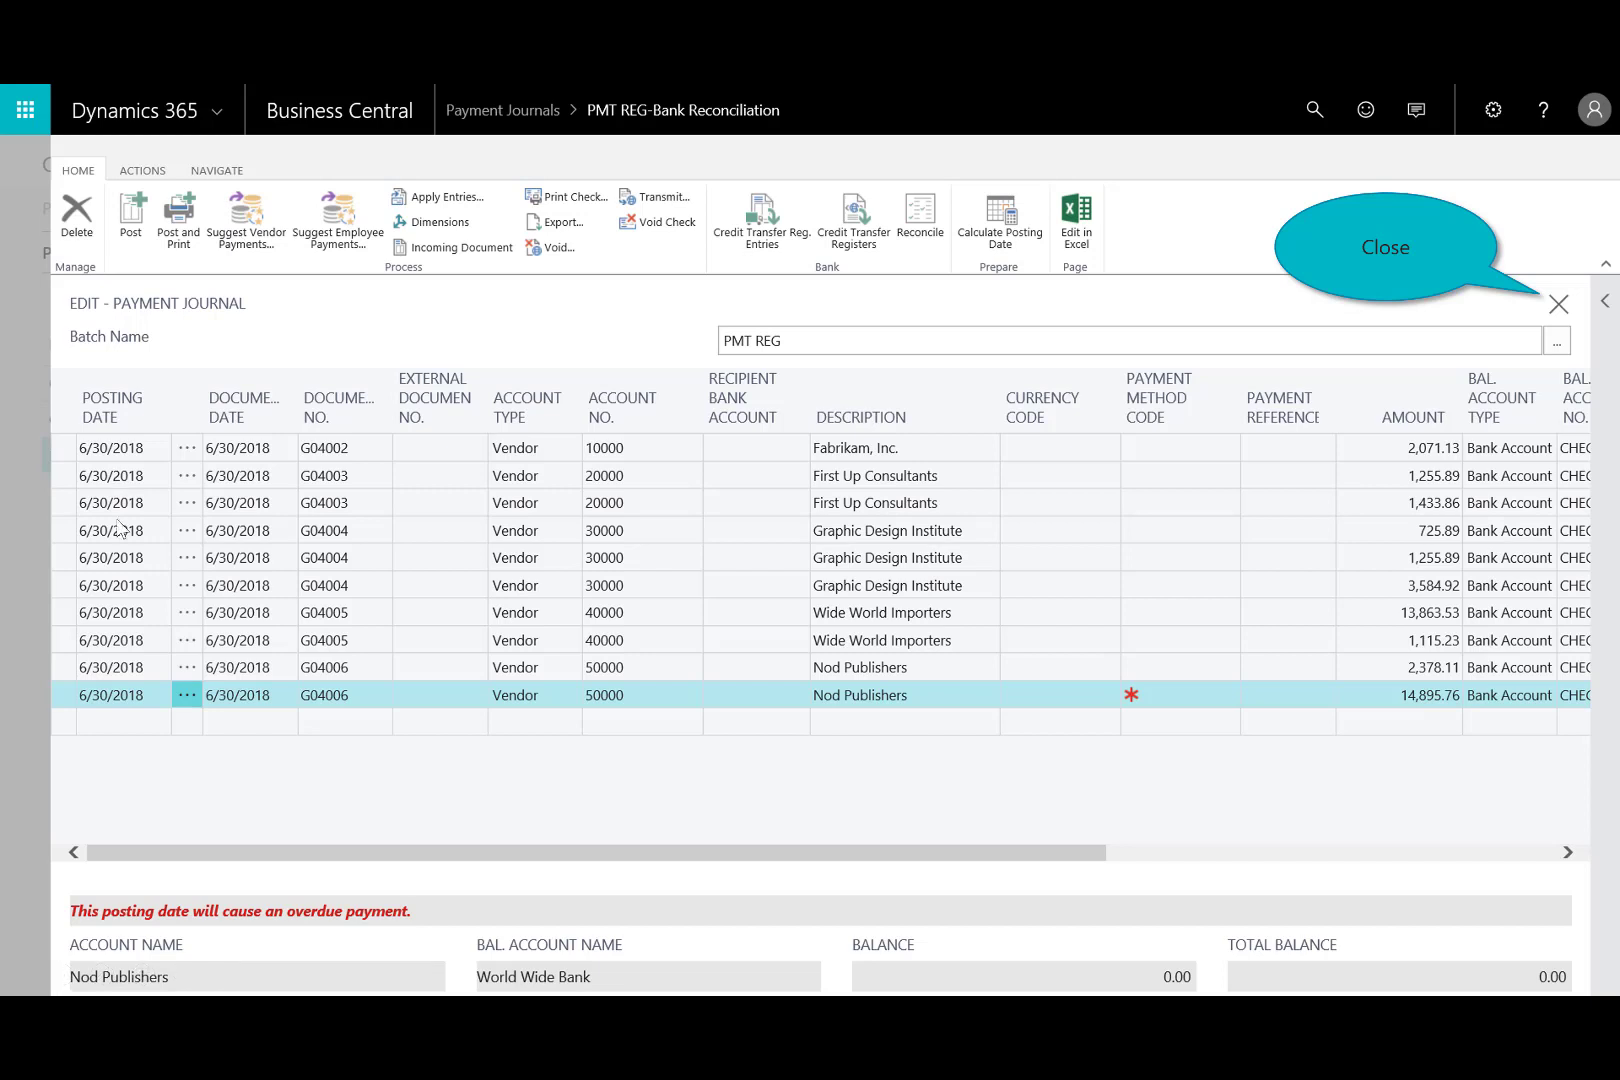
left_click(1535, 301)
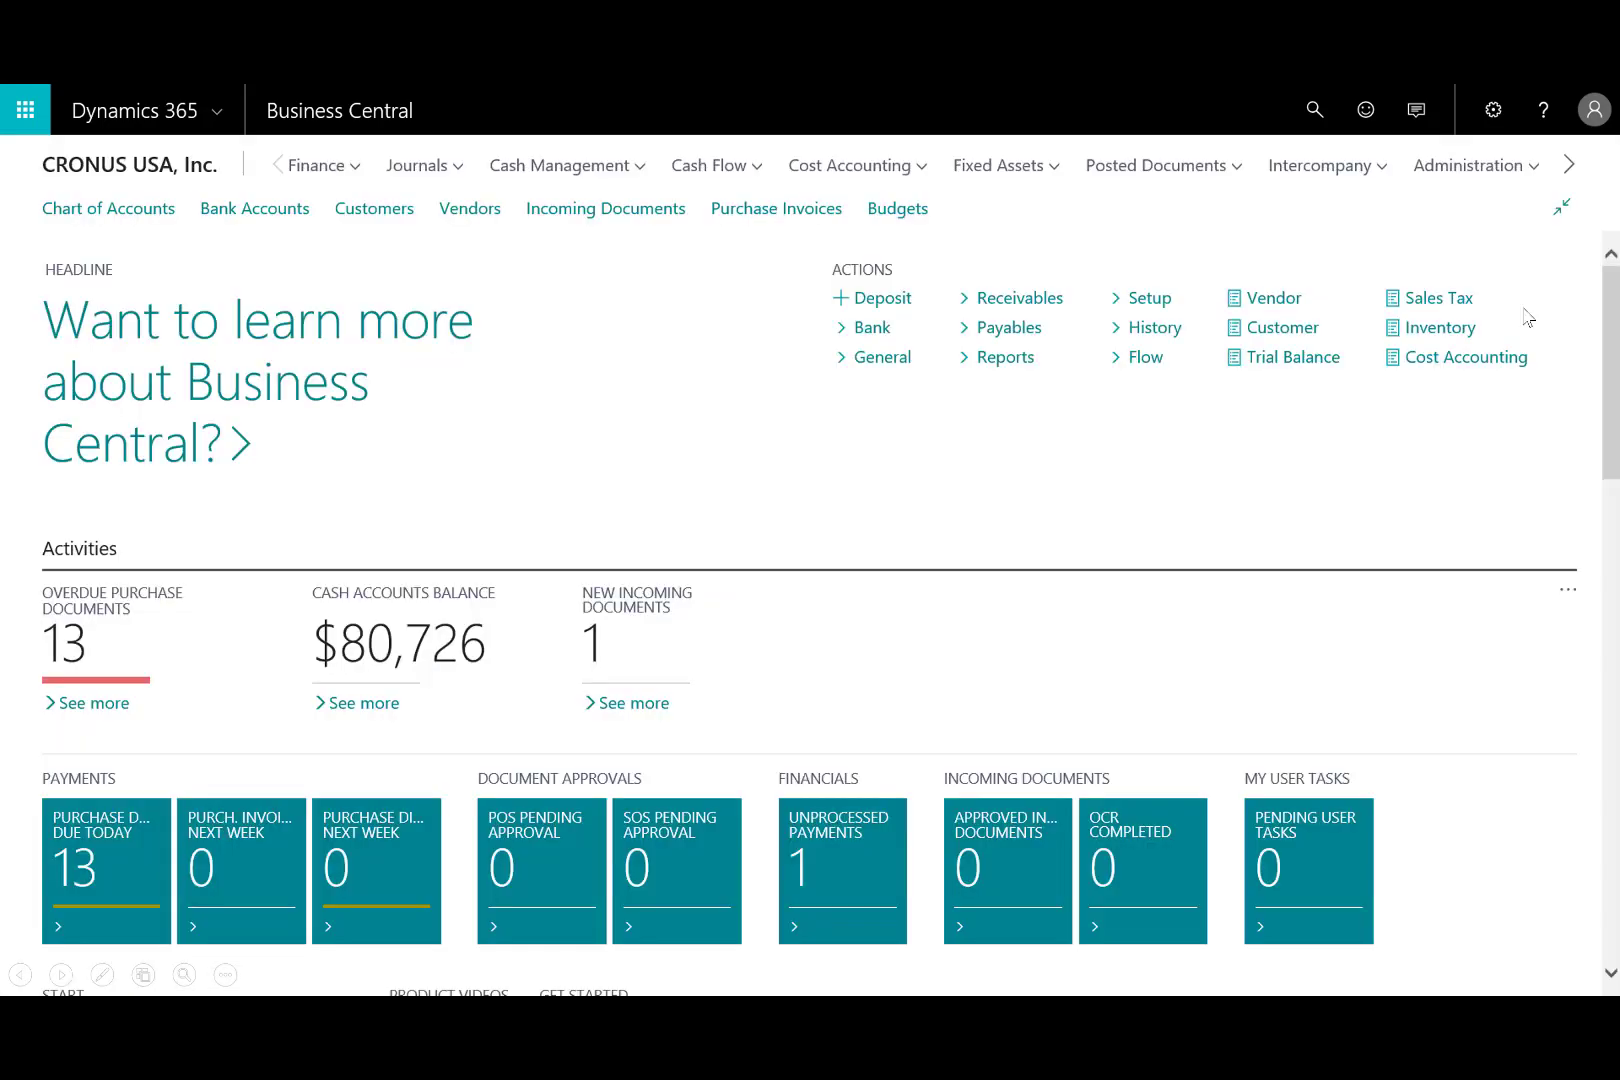